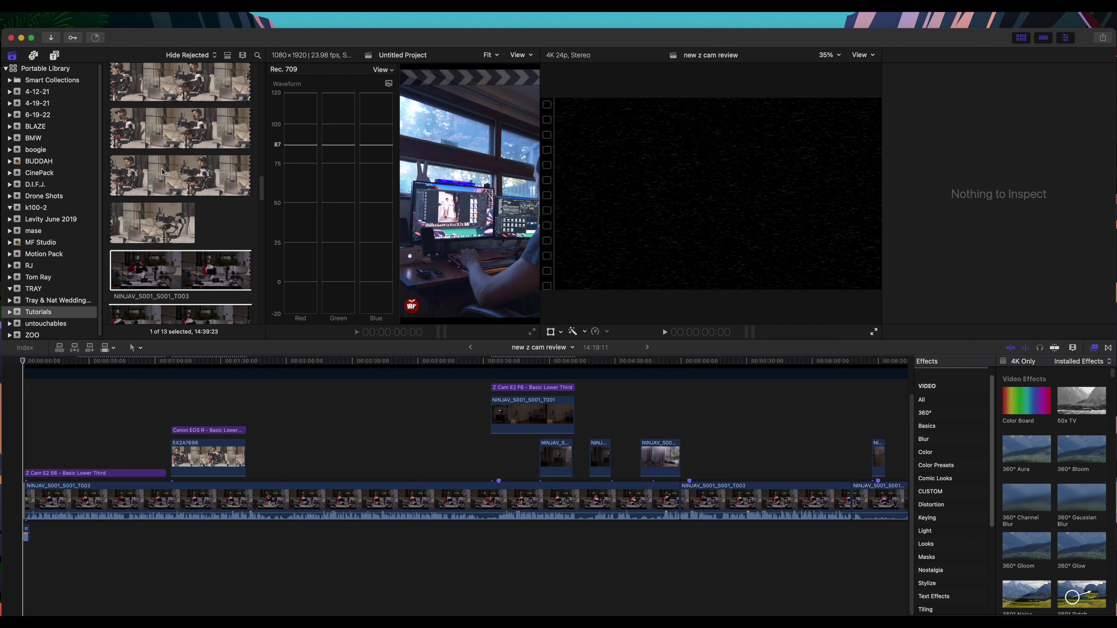
# Check the Mac's chip and memory specifications in the system overview, and close it
pyautogui.click(9, 3)
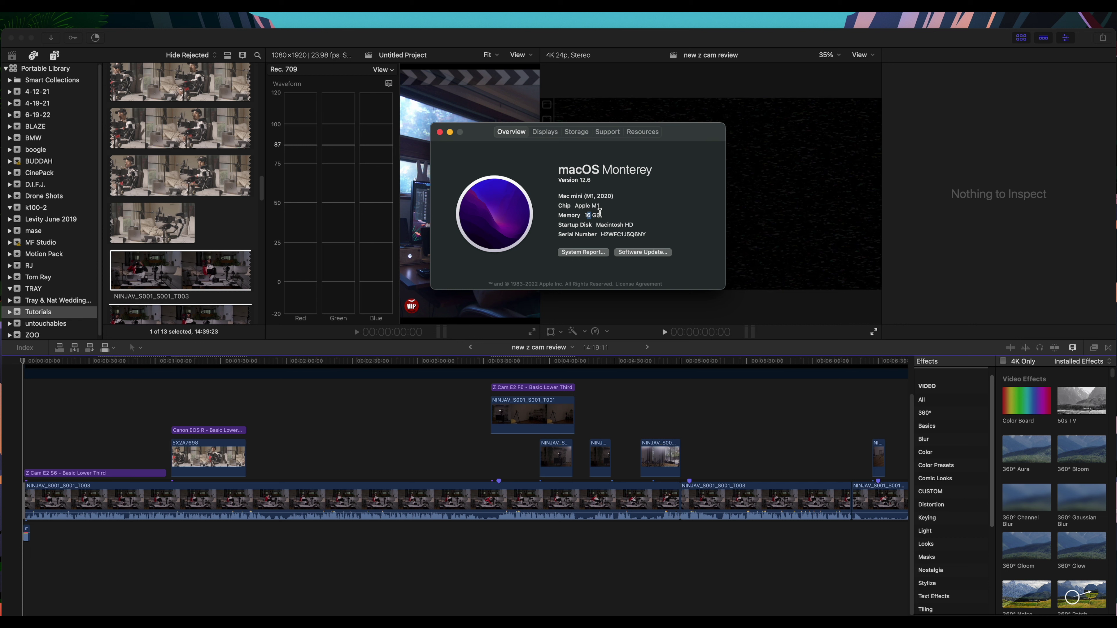
pyautogui.doubleClick(596, 215)
pyautogui.click(440, 132)
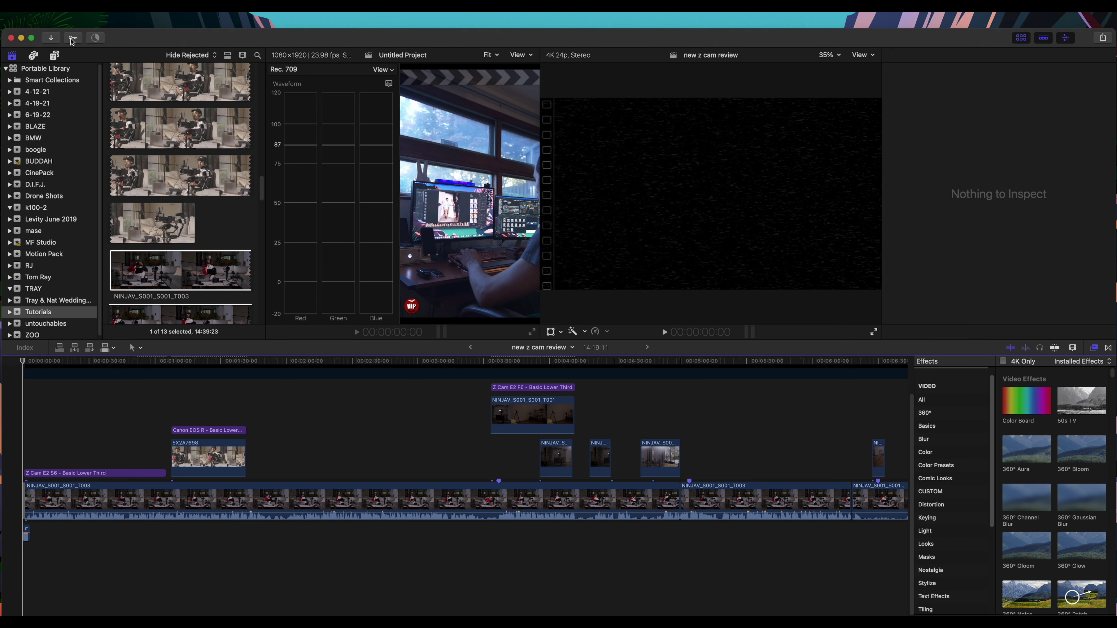
# Create a 4K 3840x2160, 24p project named "tutorial pro res raw" in the Tutorials event
pyautogui.scroll(-1, 62, 171)
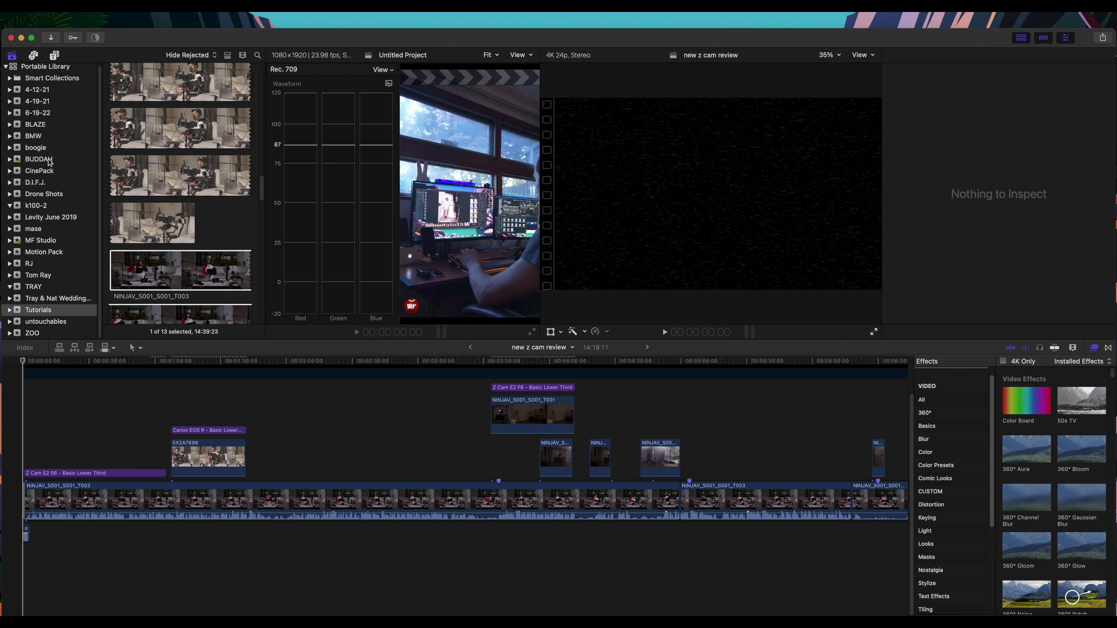
pyautogui.scroll(1, 60, 198)
pyautogui.scroll(3, 176, 91)
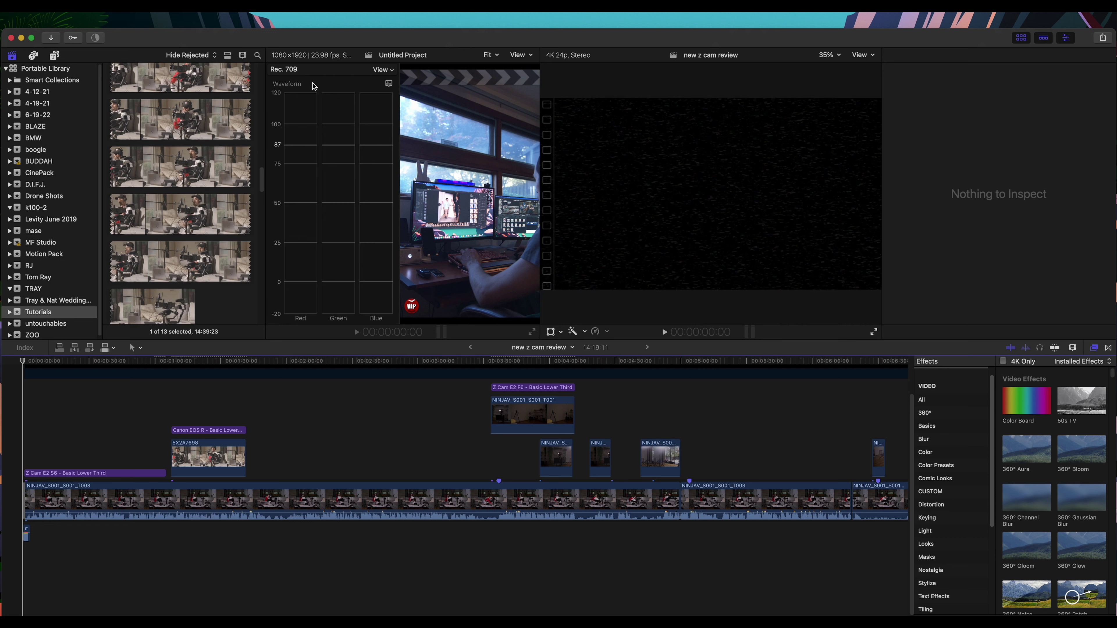
pyautogui.scroll(5, 176, 91)
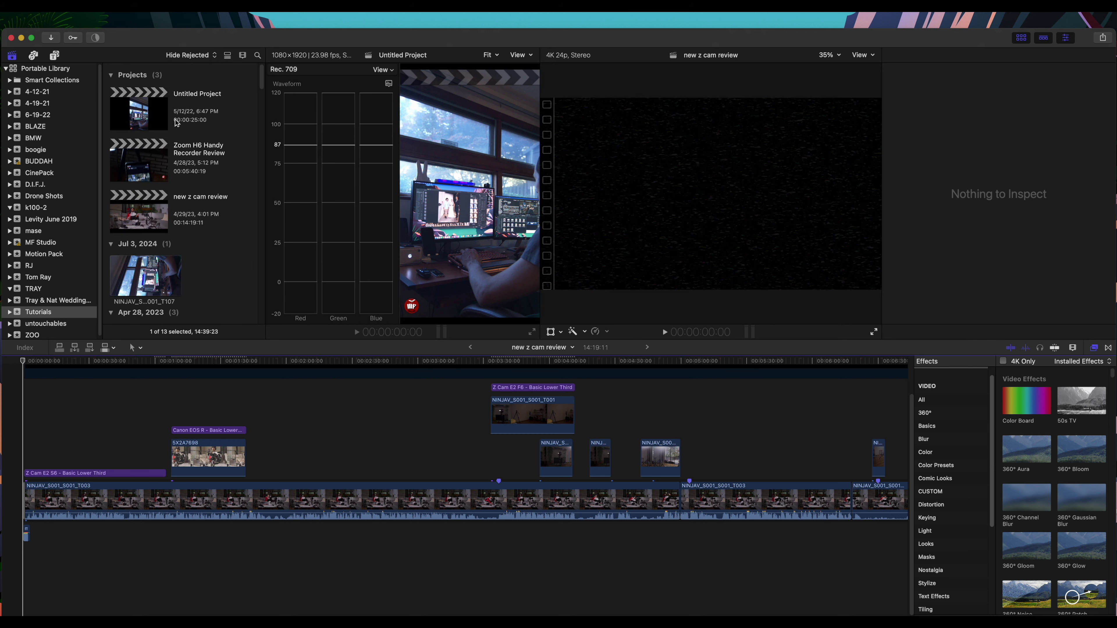
pyautogui.click(20, 3)
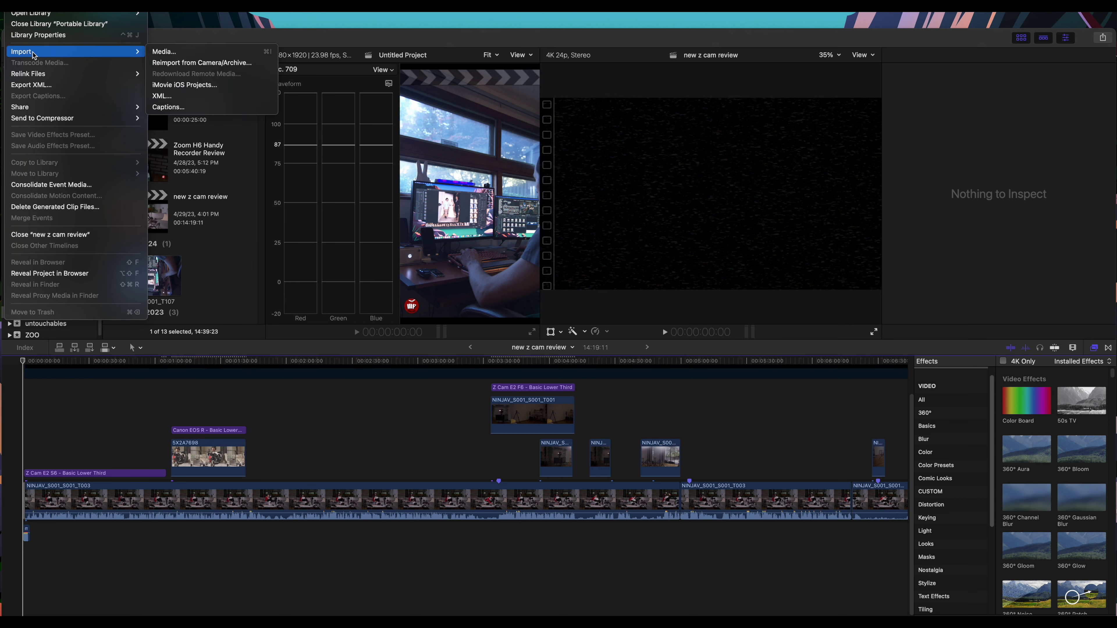
pyautogui.moveTo(28, 13)
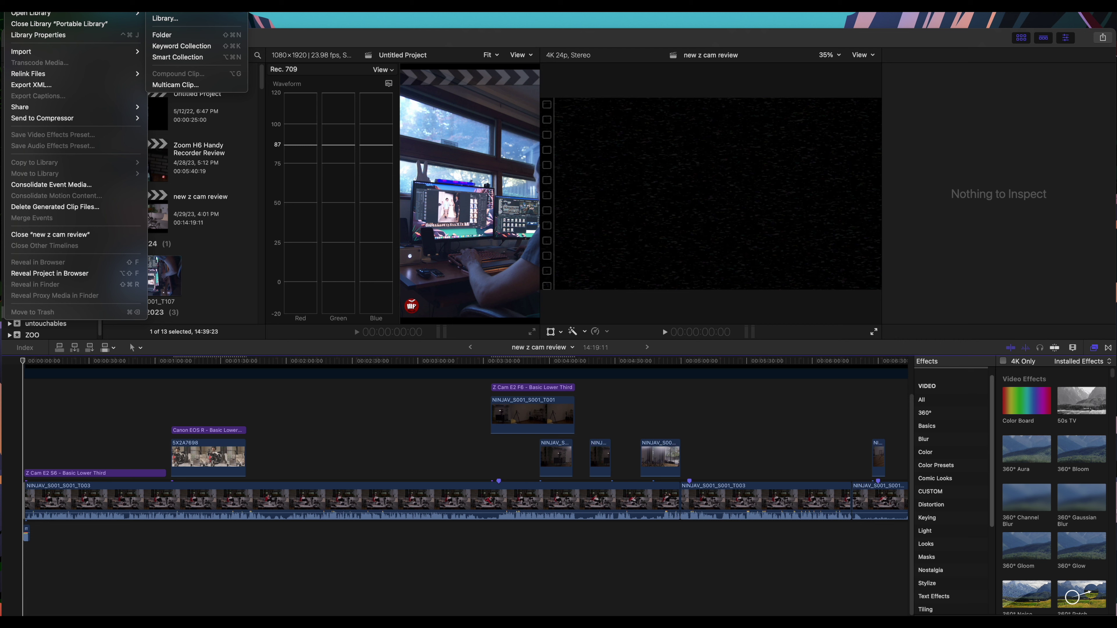
pyautogui.moveTo(184, 2)
pyautogui.click(167, 6)
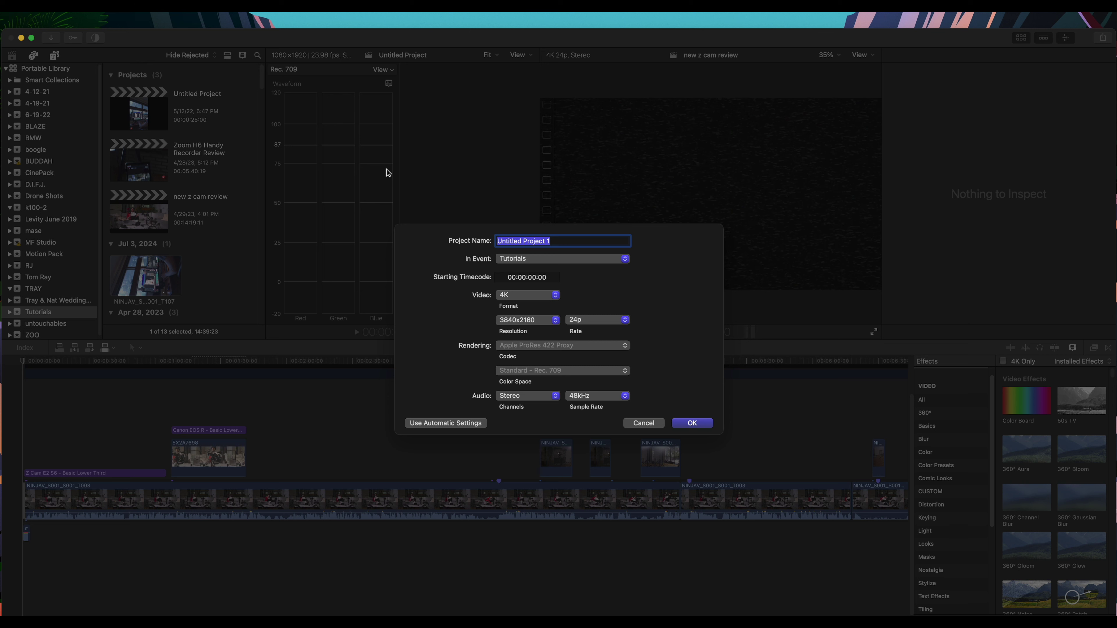
pyautogui.write('tutu')
pyautogui.press('BackSpace')
pyautogui.write('orial pro res raw')
pyautogui.click(689, 424)
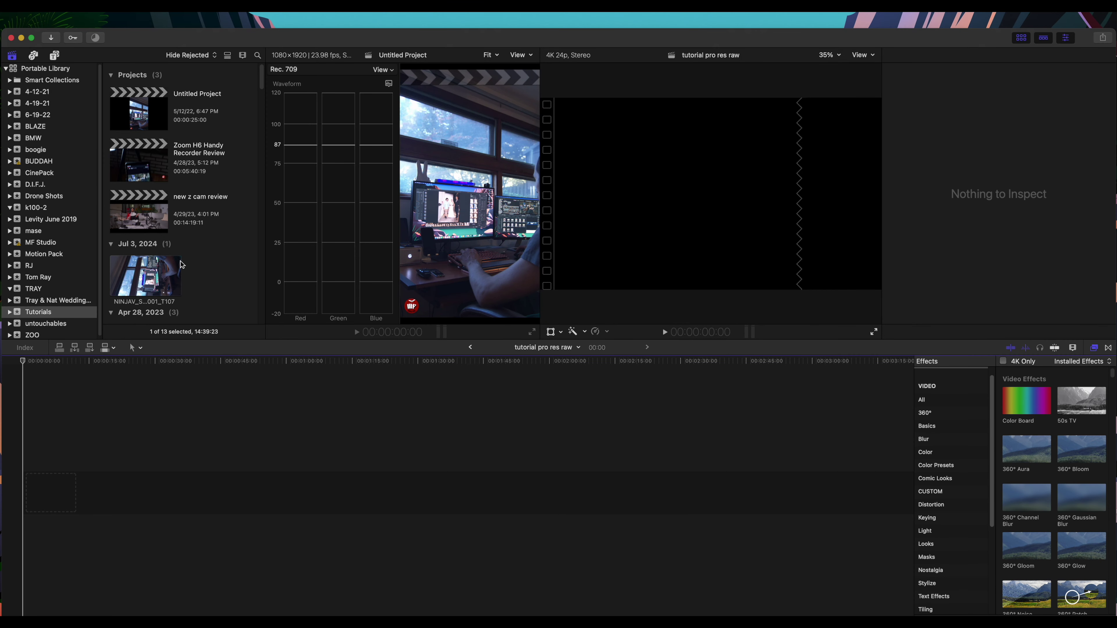
# Find and select the clip NINJAV_S001_S001_T003 in the Tutorials event
pyautogui.scroll(-5, 172, 264)
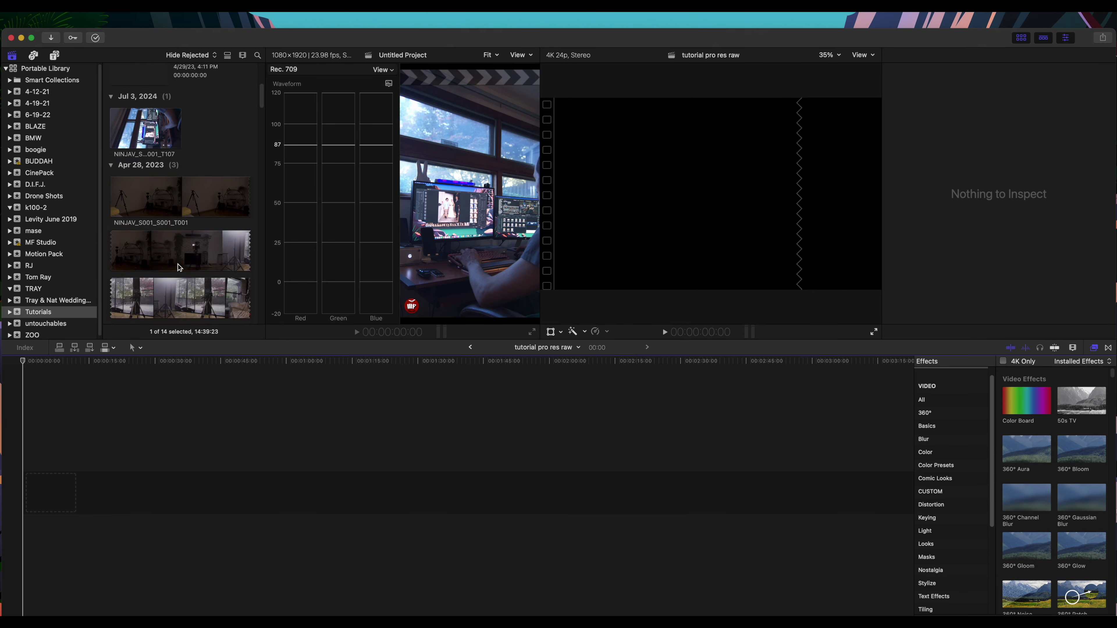
pyautogui.scroll(-10, 178, 265)
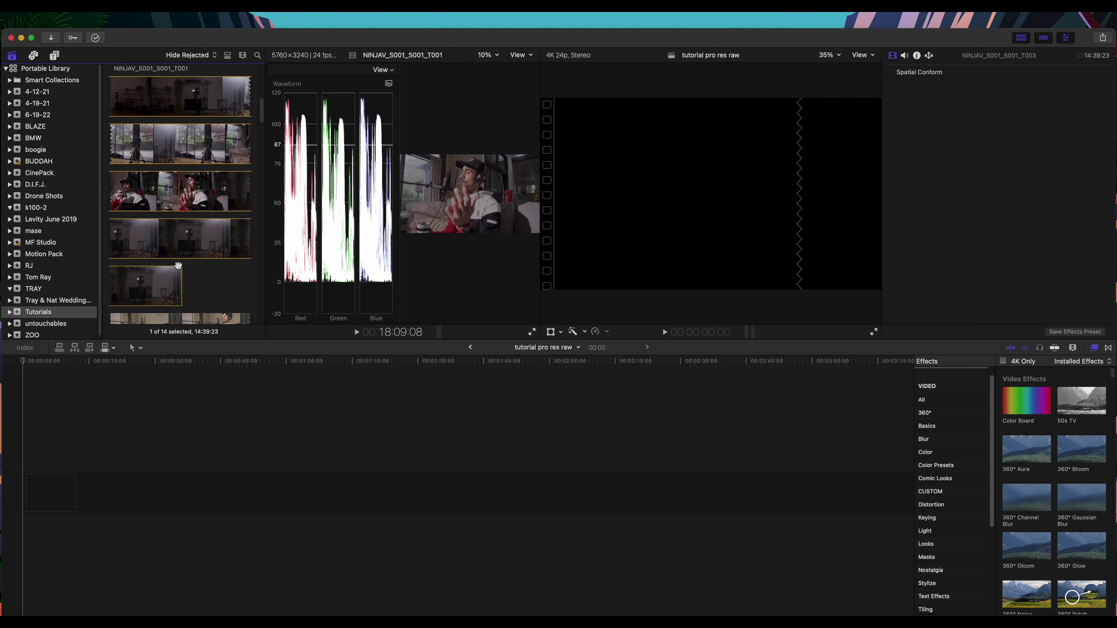
pyautogui.scroll(-8, 180, 269)
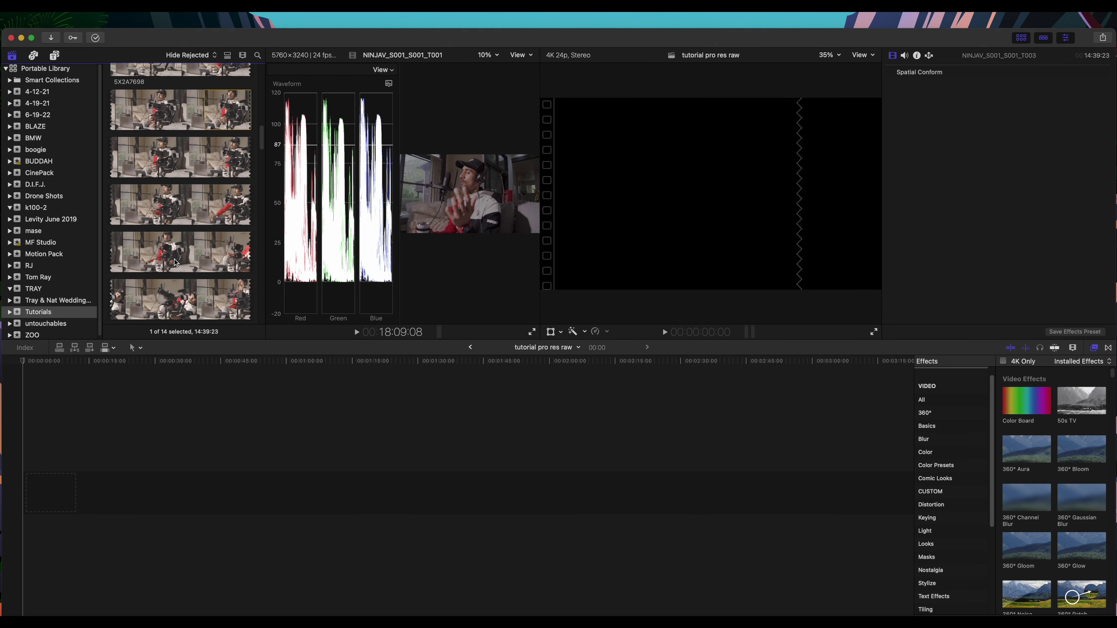
pyautogui.click(184, 250)
pyautogui.scroll(-8, 184, 250)
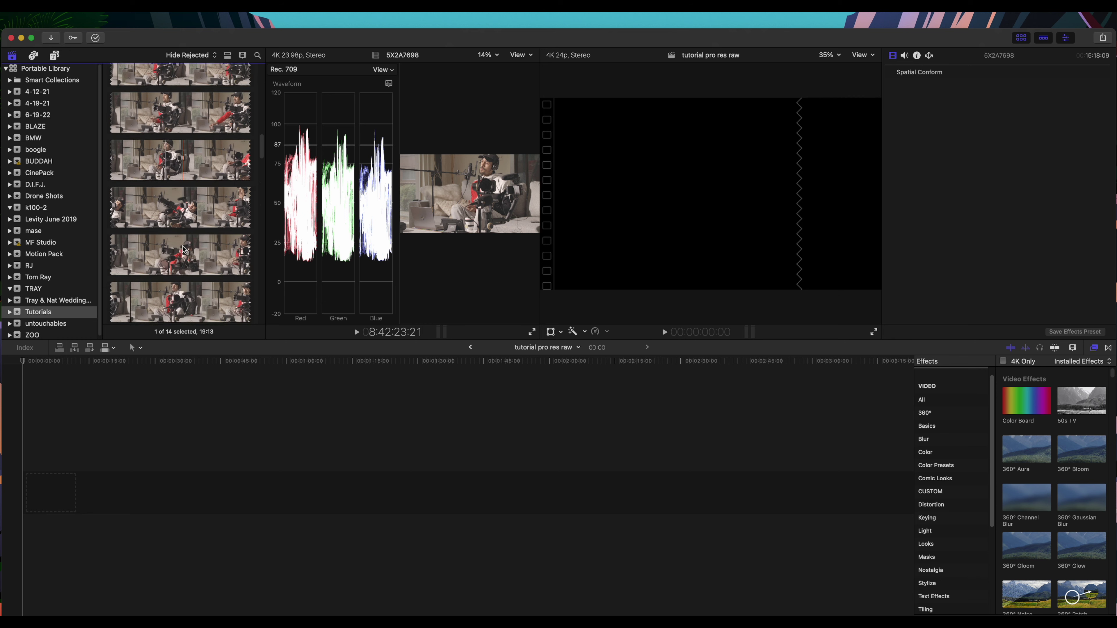
pyautogui.scroll(-6, 184, 249)
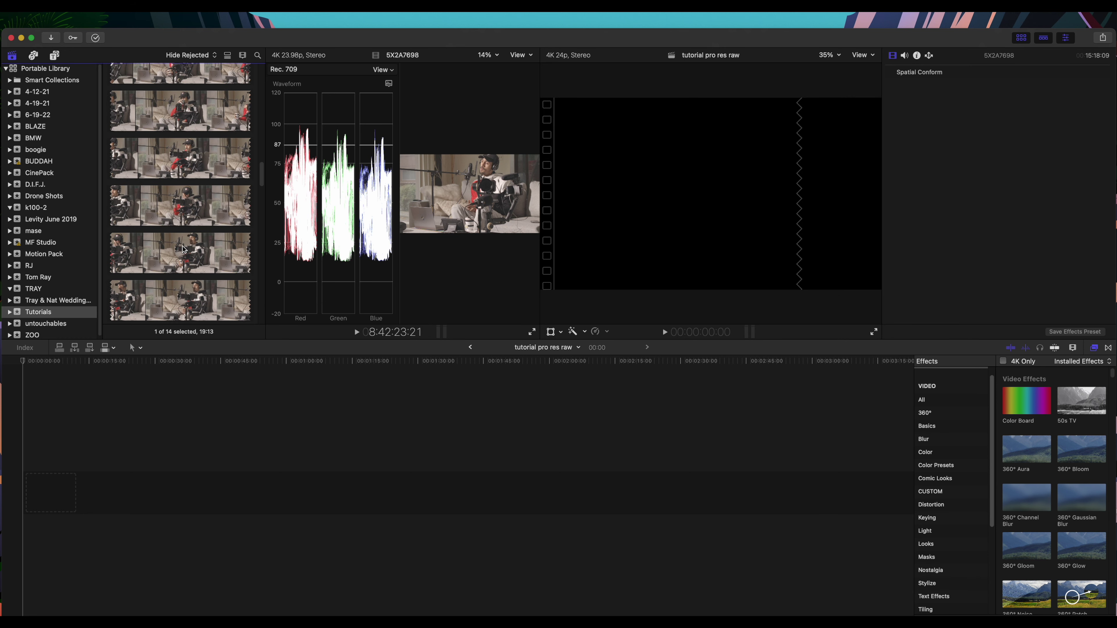
pyautogui.scroll(-5, 183, 249)
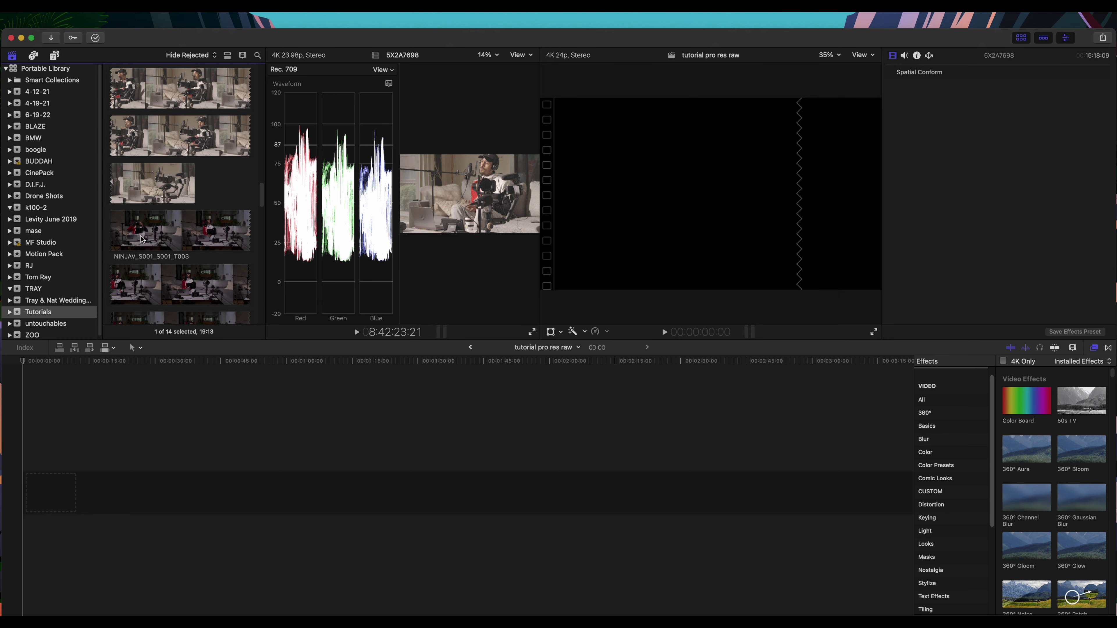
pyautogui.click(165, 258)
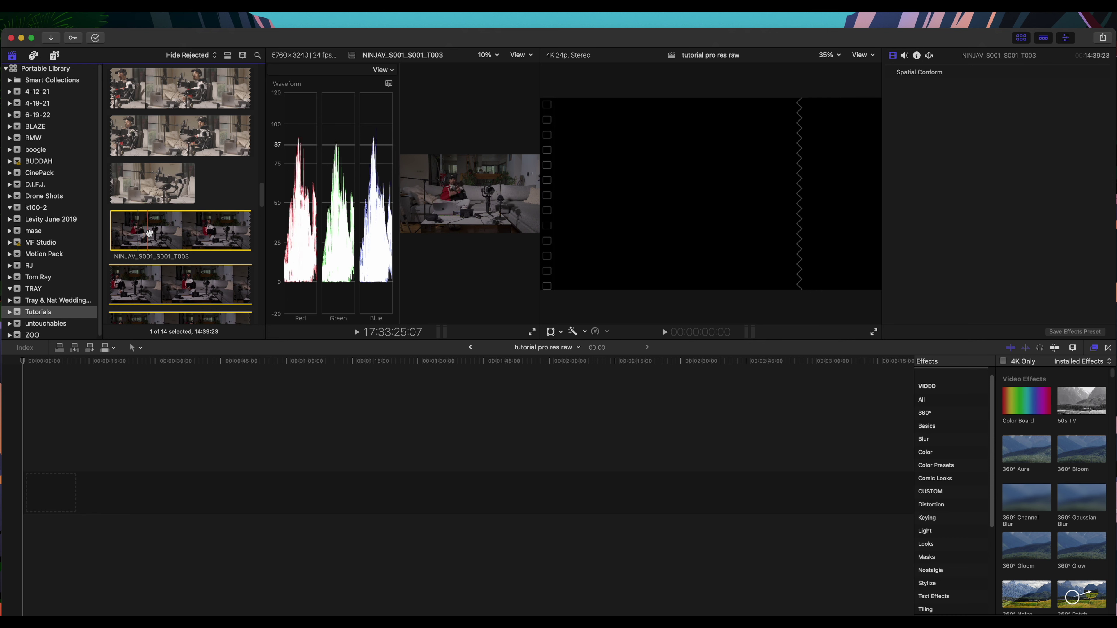
# Add a 23:05 range from near the beginning of NINJAV_S001_S001_T003 to the empty timeline and lower its audio to silence
pyautogui.moveTo(156, 234)
pyautogui.mouseDown()
pyautogui.moveTo(150, 320)
pyautogui.moveTo(171, 447)
pyautogui.moveTo(175, 362)
pyautogui.moveTo(134, 235)
pyautogui.moveTo(154, 242)
pyautogui.mouseUp()
pyautogui.scroll(10, 158, 247)
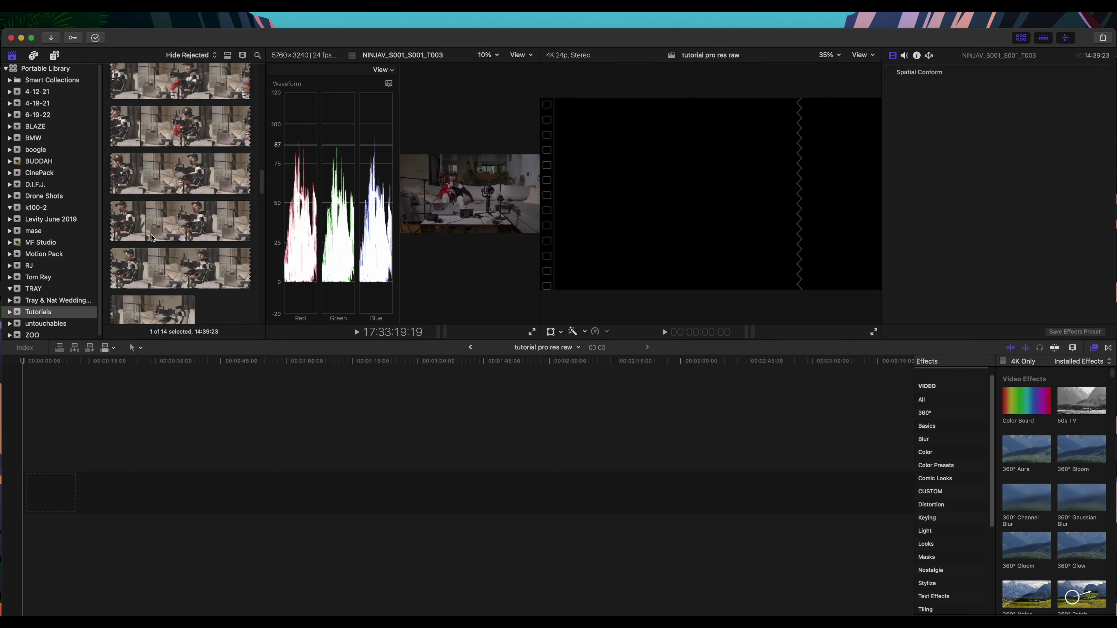
pyautogui.scroll(-10, 162, 257)
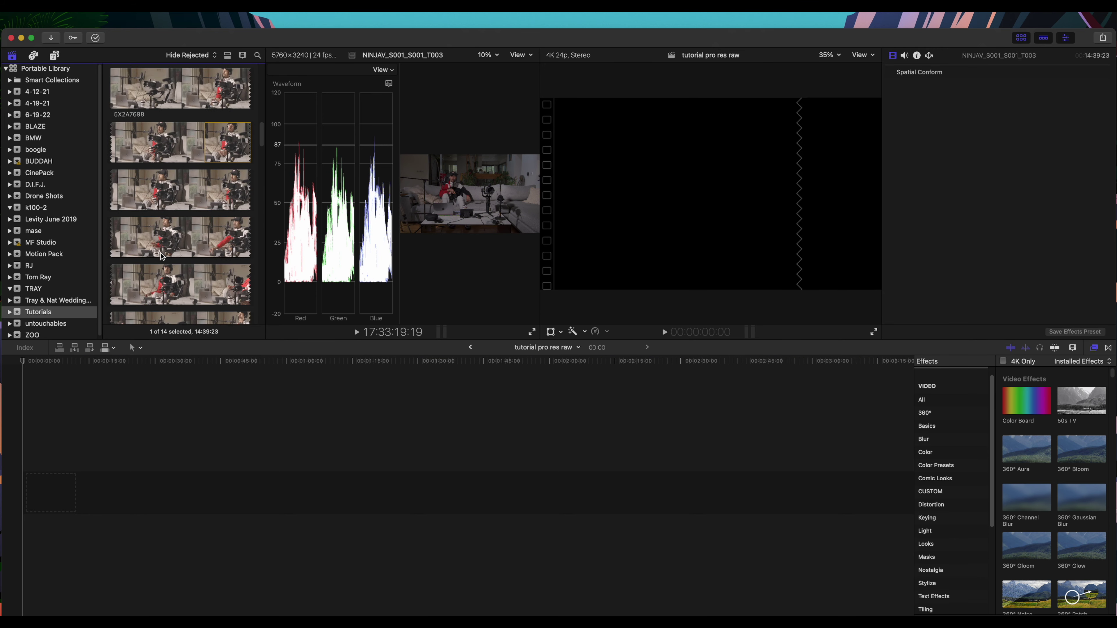
pyautogui.scroll(-5, 162, 256)
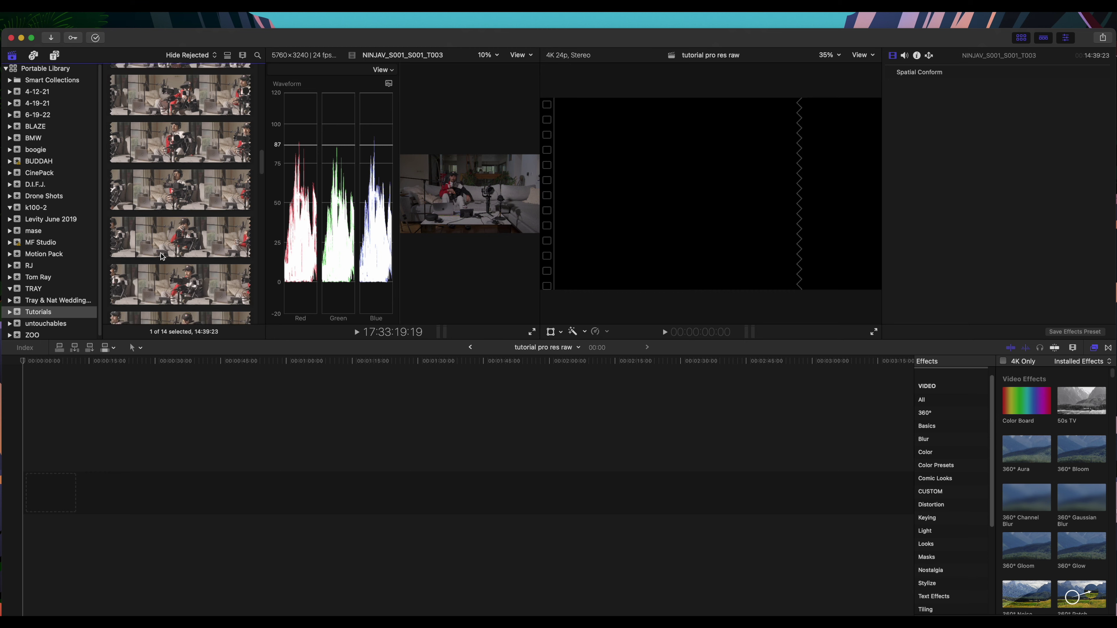
pyautogui.scroll(-5, 162, 255)
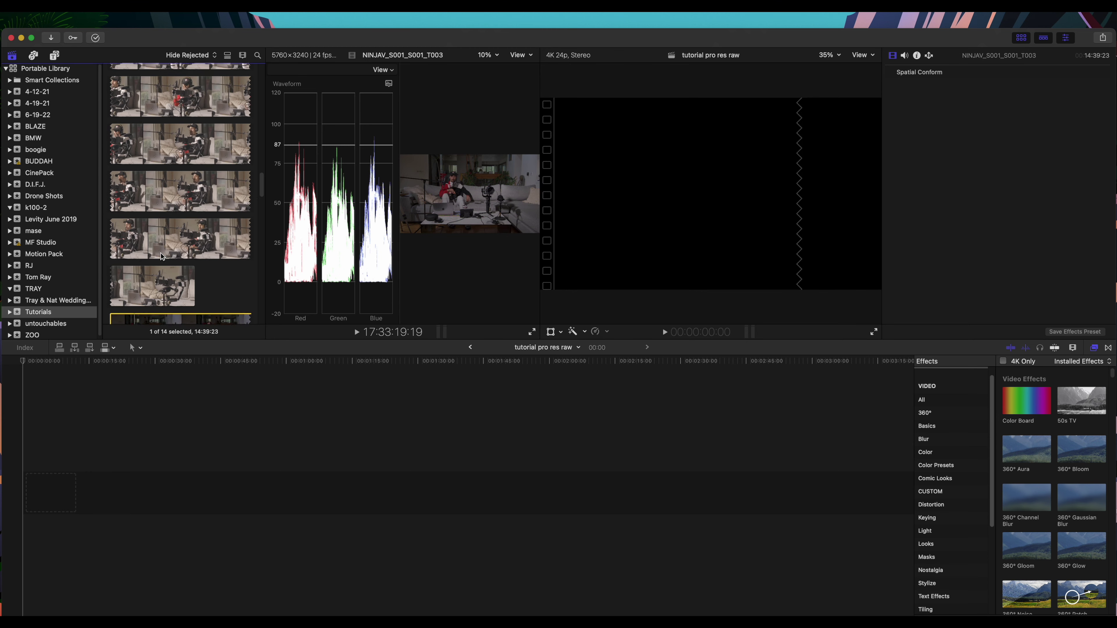
pyautogui.scroll(-2, 163, 256)
pyautogui.click(114, 282)
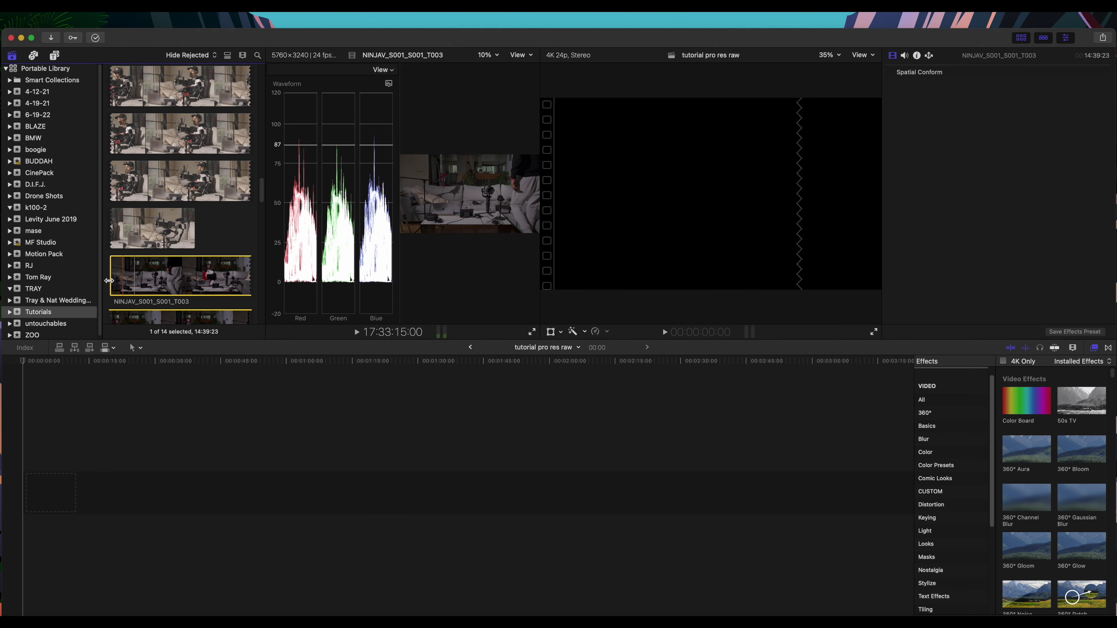
pyautogui.moveTo(114, 281); pyautogui.dragTo(134, 501)
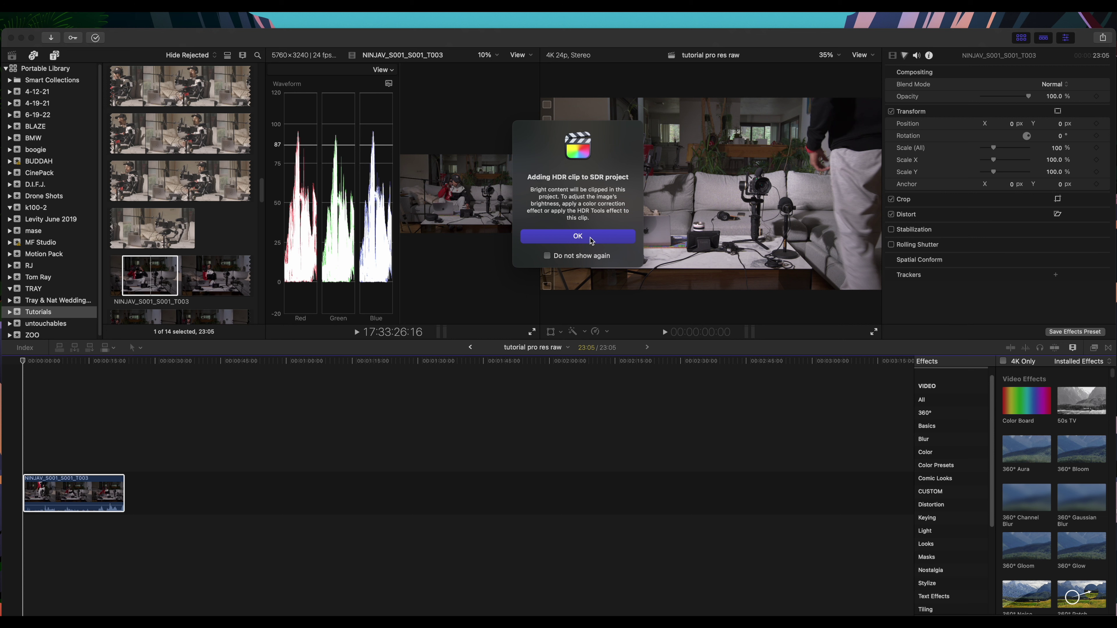
pyautogui.click(592, 238)
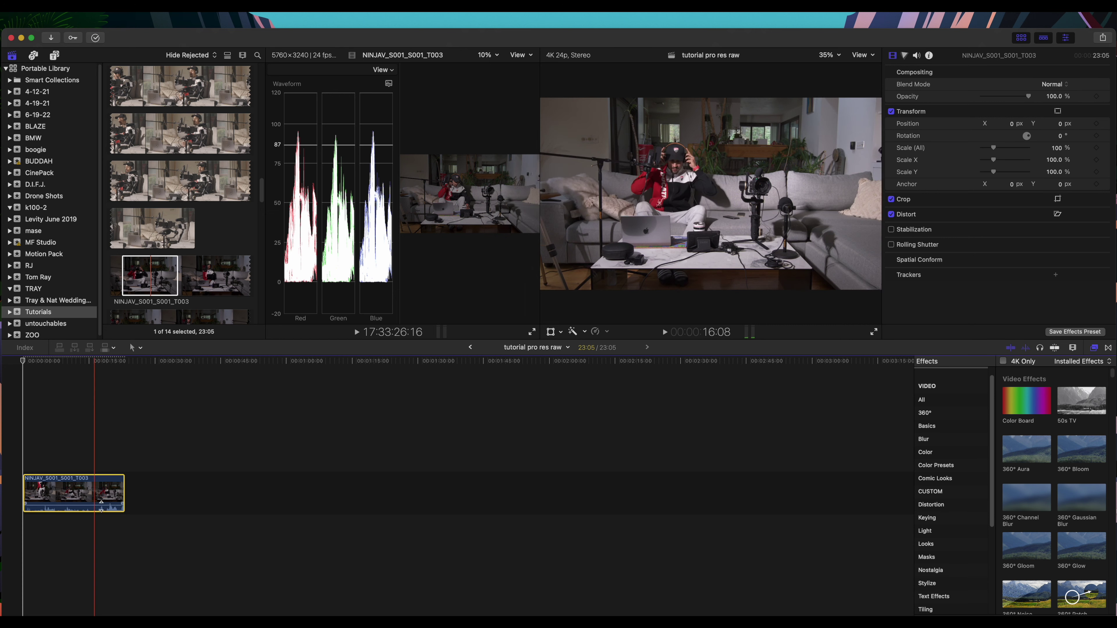
pyautogui.moveTo(89, 503); pyautogui.dragTo(89, 516)
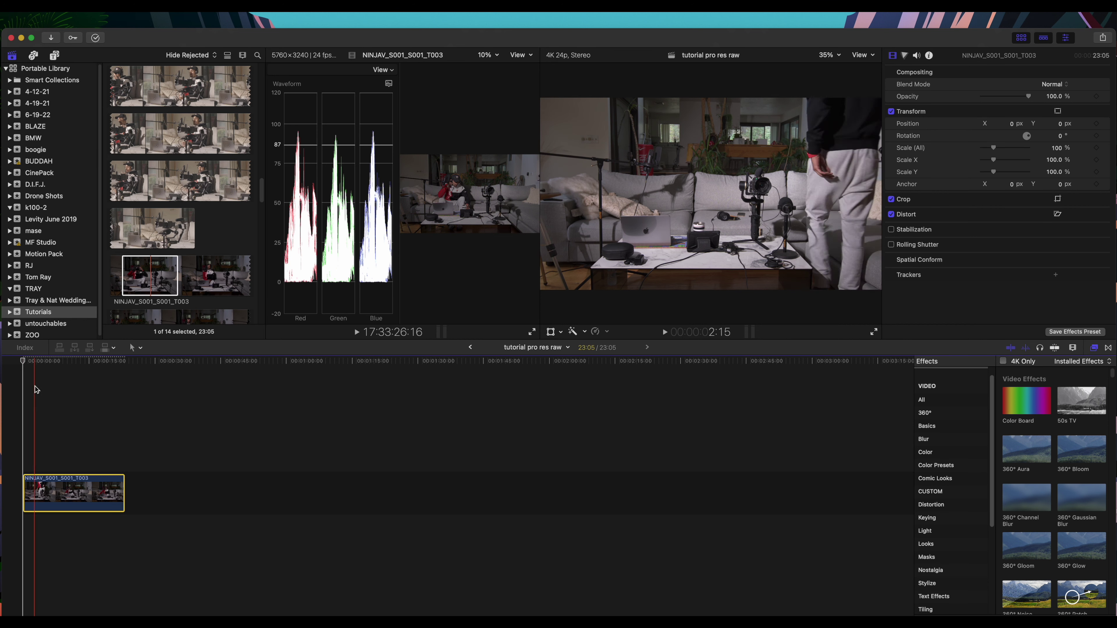
# Set the timeline clip's RAW to Log Conversion and Camera LUT to None, and preview the footage full screen
pyautogui.click(929, 56)
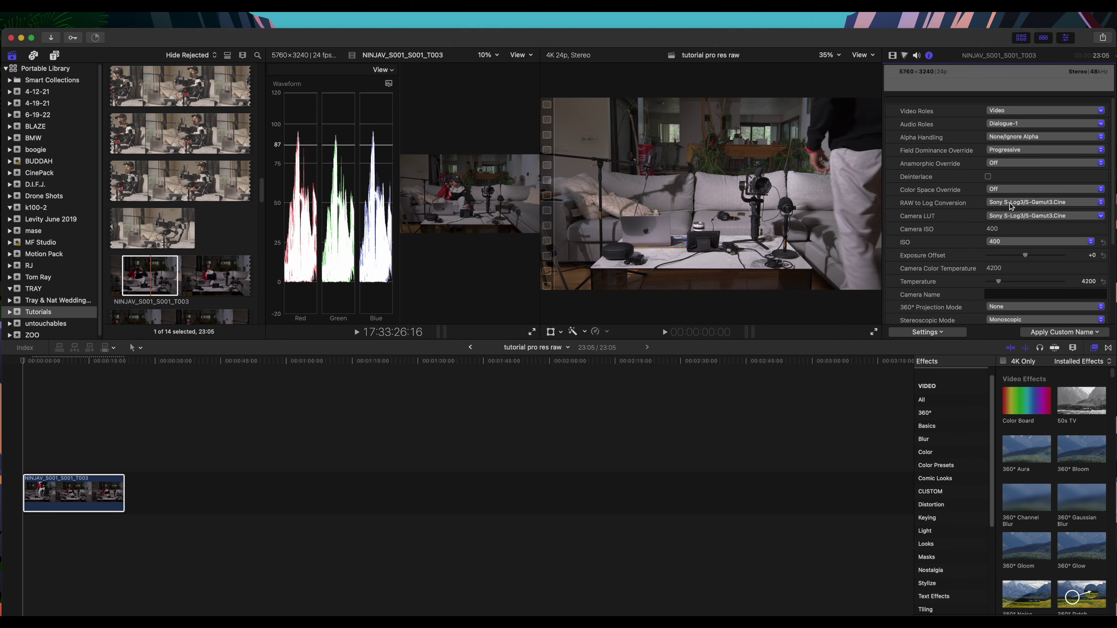
pyautogui.click(1010, 207)
pyautogui.click(1016, 140)
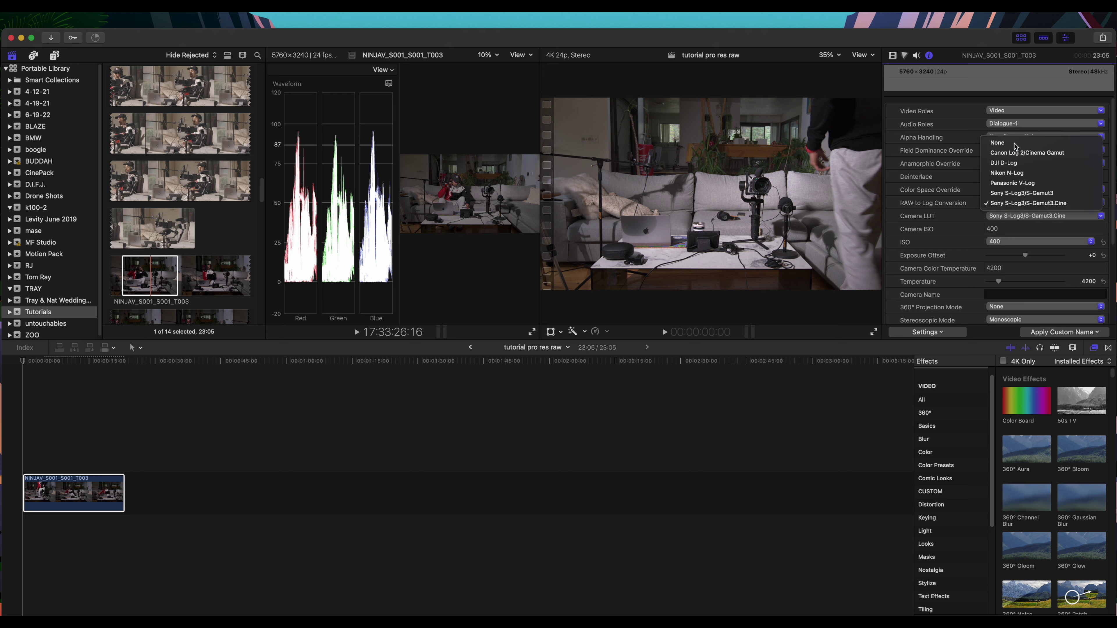
pyautogui.click(1020, 216)
pyautogui.click(1019, 227)
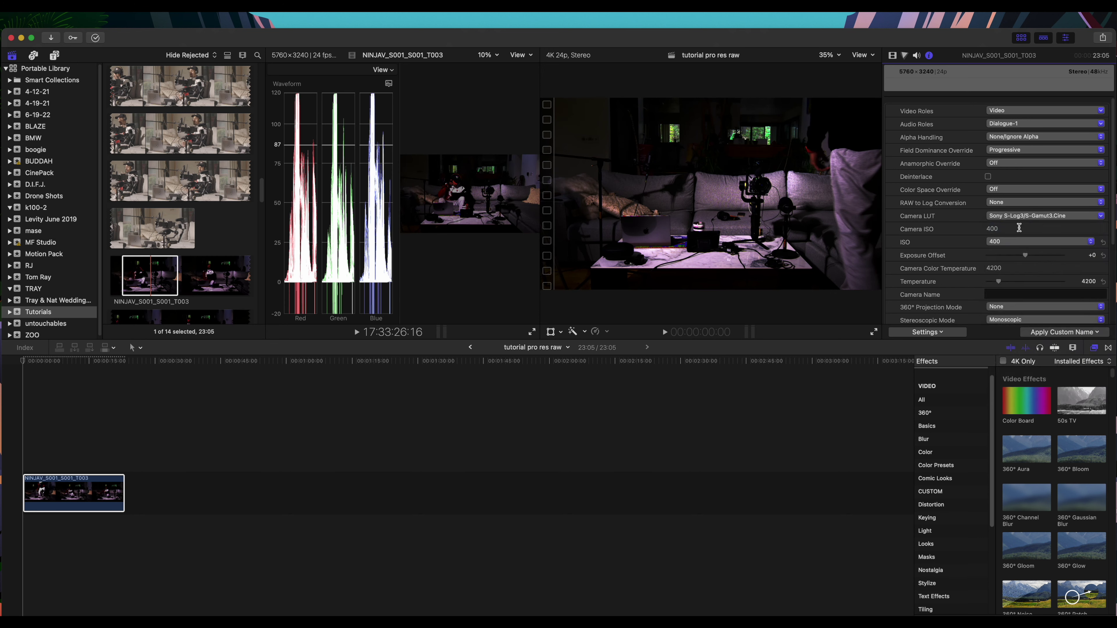
pyautogui.click(1021, 215)
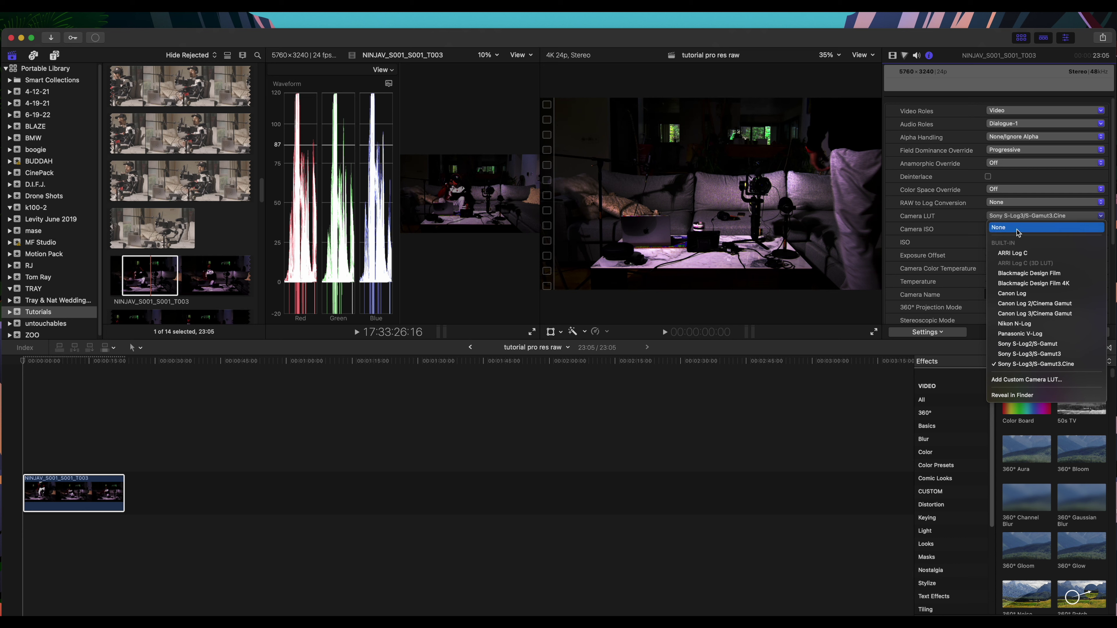
pyautogui.click(1017, 229)
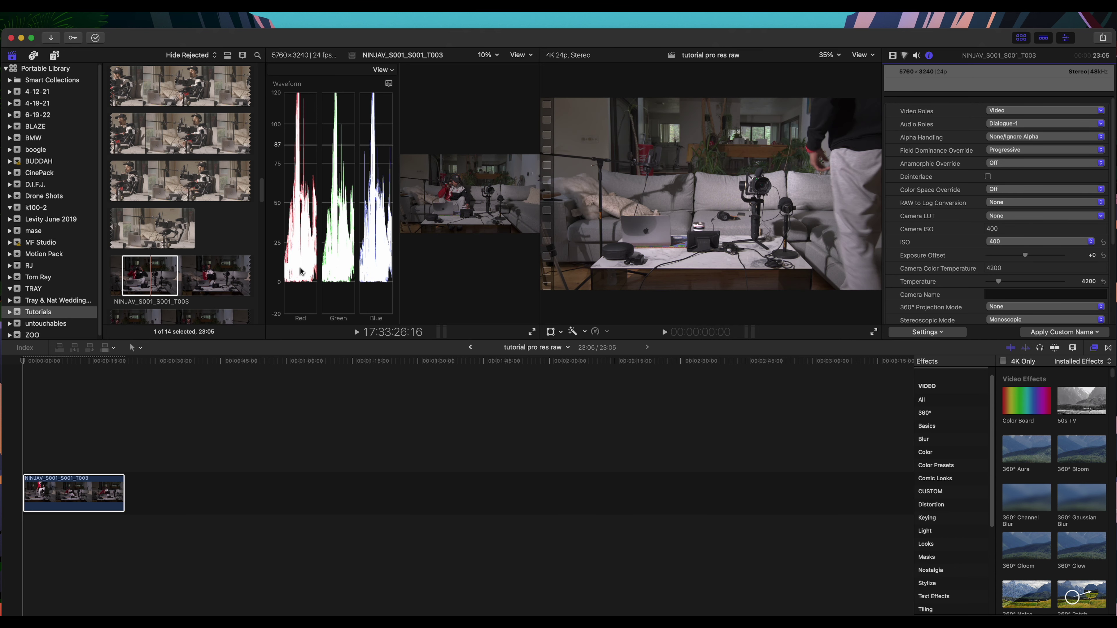
pyautogui.moveTo(30, 362); pyautogui.dragTo(50, 368)
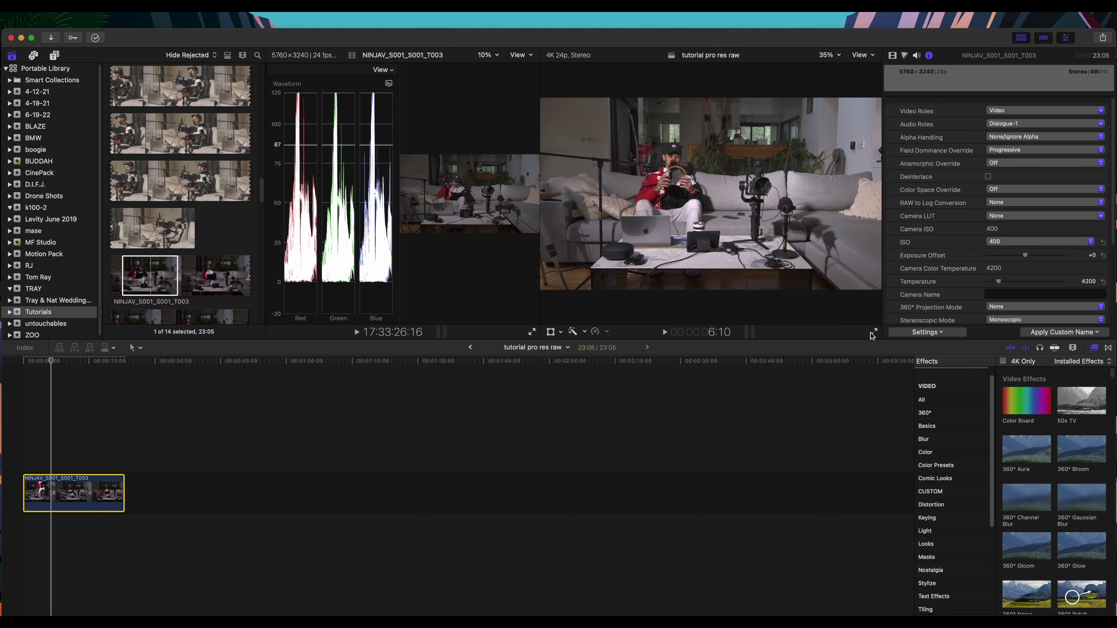
pyautogui.click(873, 333)
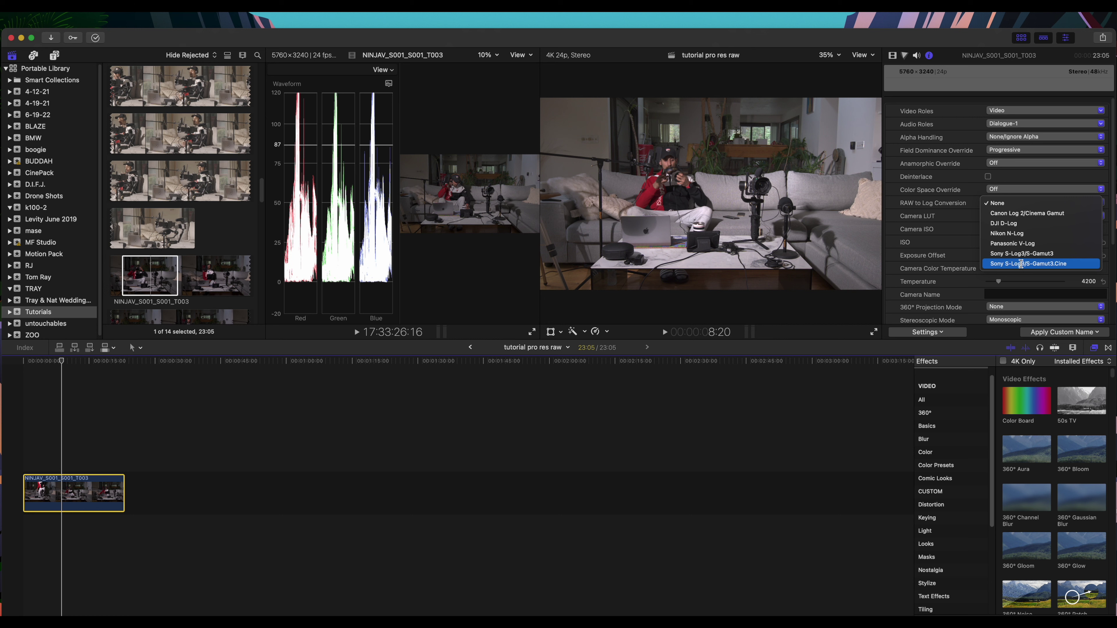
# Set the clip's RAW to Log Conversion to Sony S-Log3/S-Gamut3.Cine and preview the footage full screen
pyautogui.click(1020, 264)
pyautogui.click(874, 332)
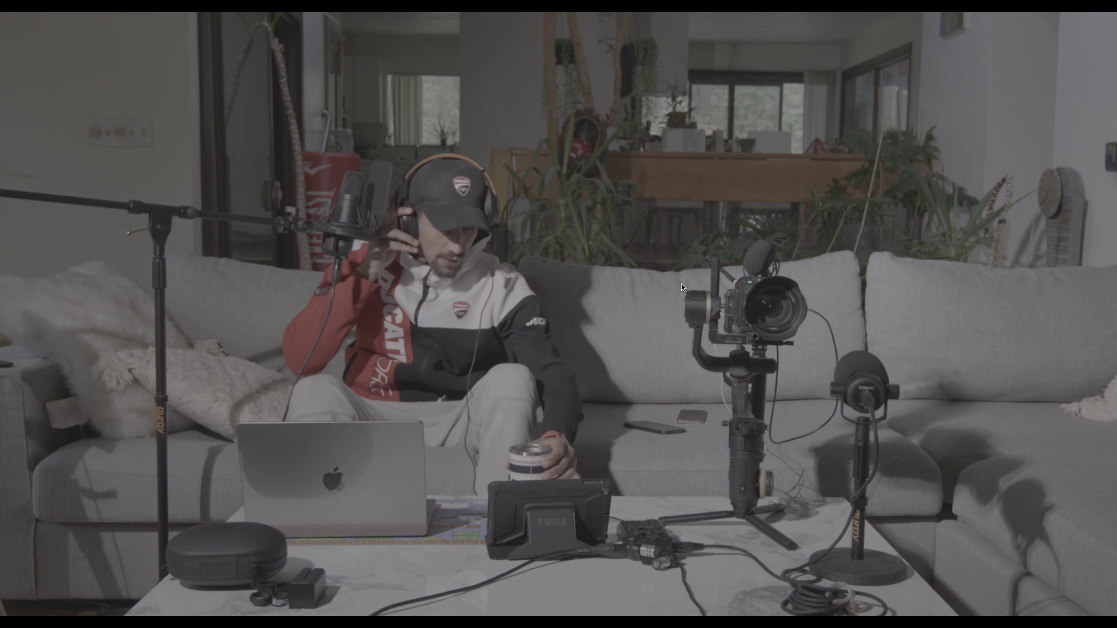
pyautogui.press('Escape')
pyautogui.press('space')
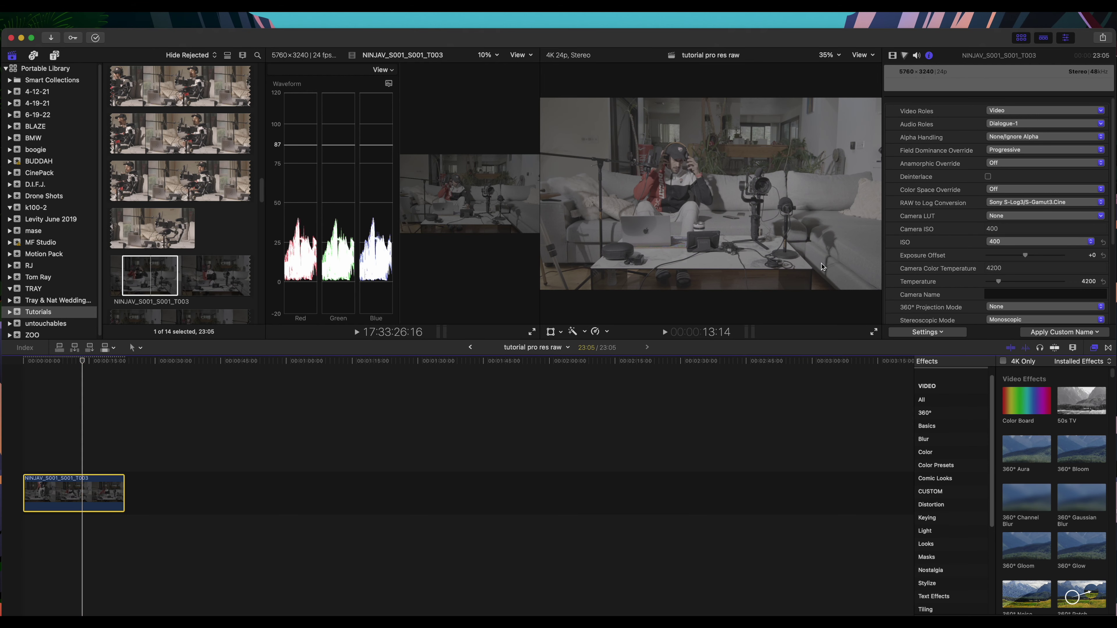
# Set the timeline clip's Camera LUT to Sony S-Log3/S-Gamut3.Cine
pyautogui.click(1031, 217)
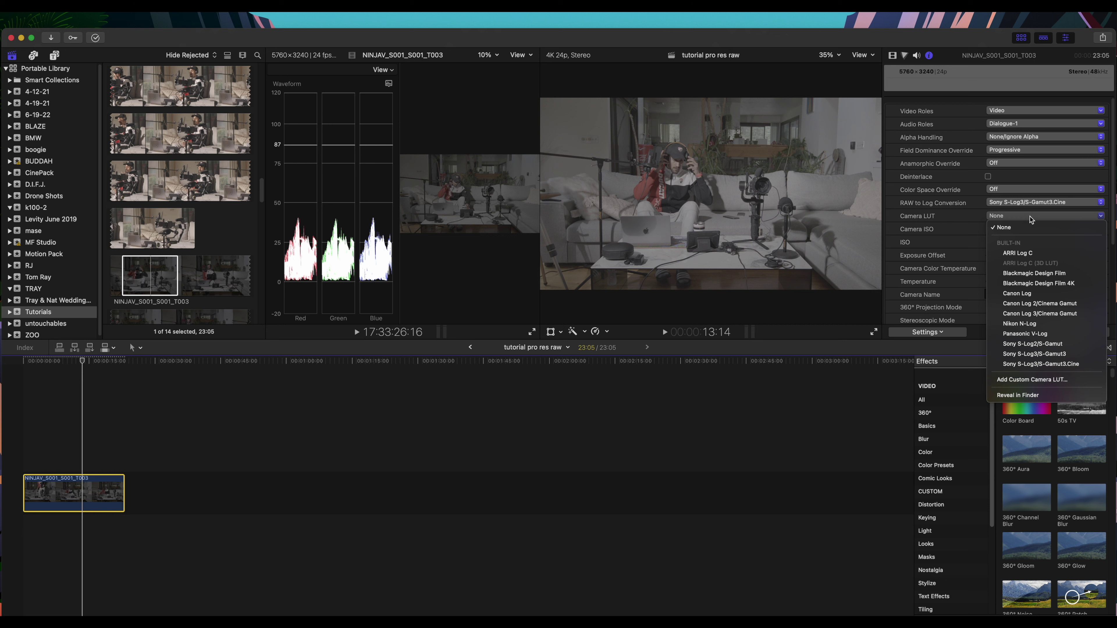
pyautogui.click(1060, 367)
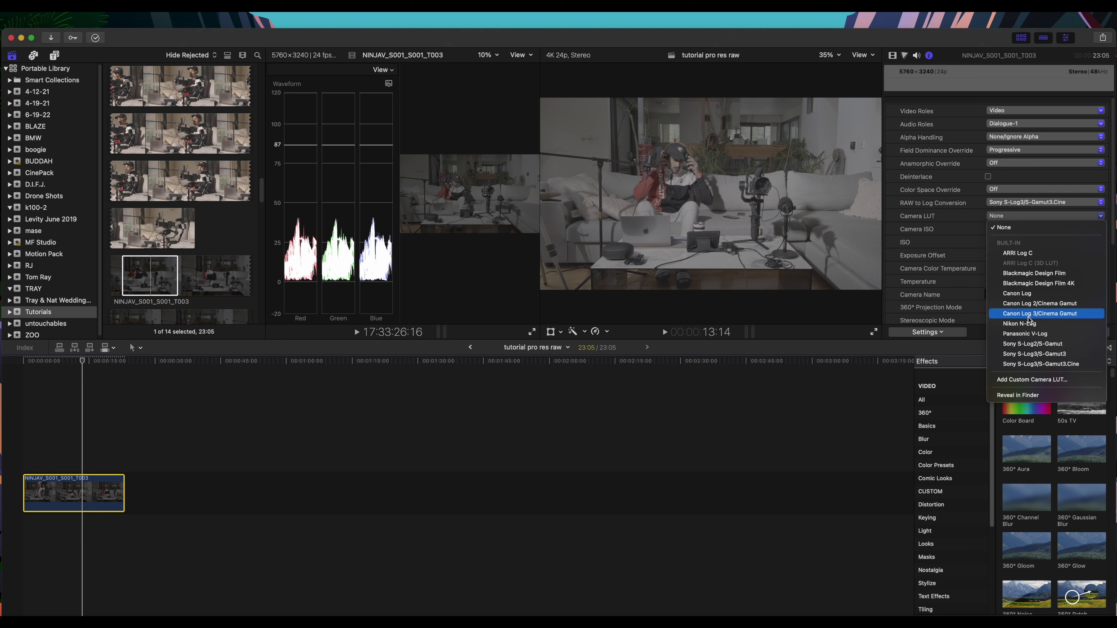
pyautogui.click(1028, 368)
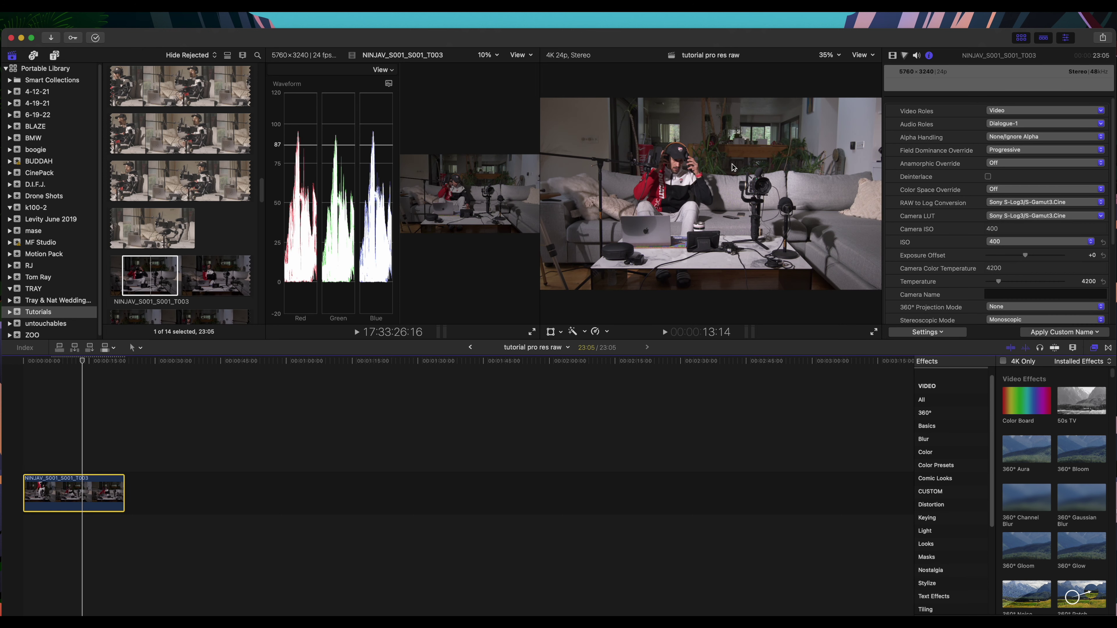
# Reopen Portable Library from the external drive in Final Cut Pro and dismiss the problem report
pyautogui.click(892, 55)
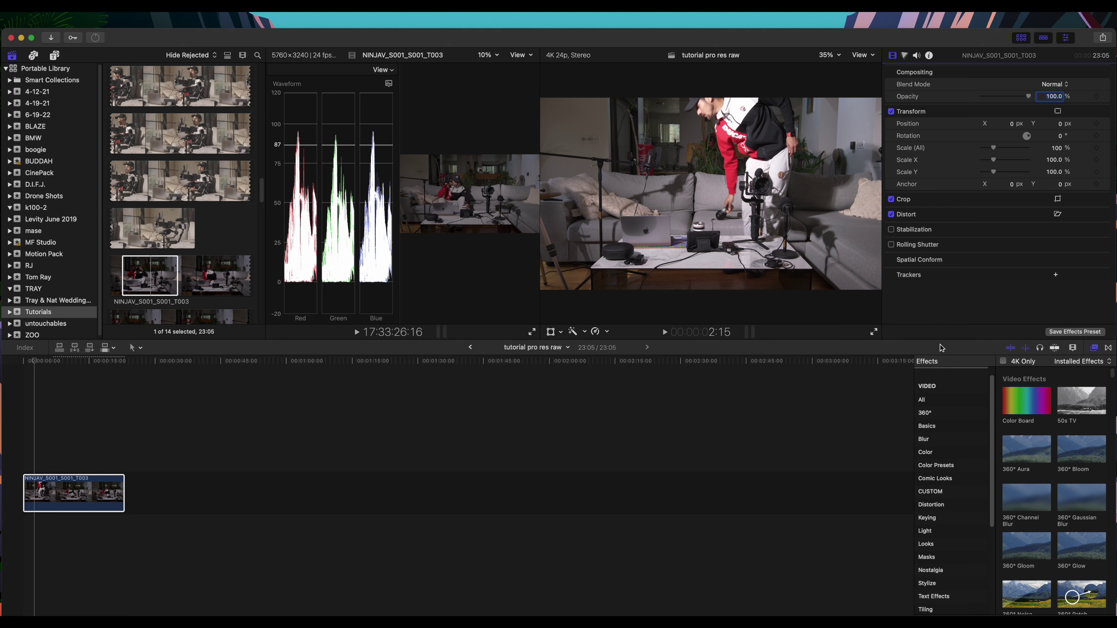
pyautogui.click(1029, 401)
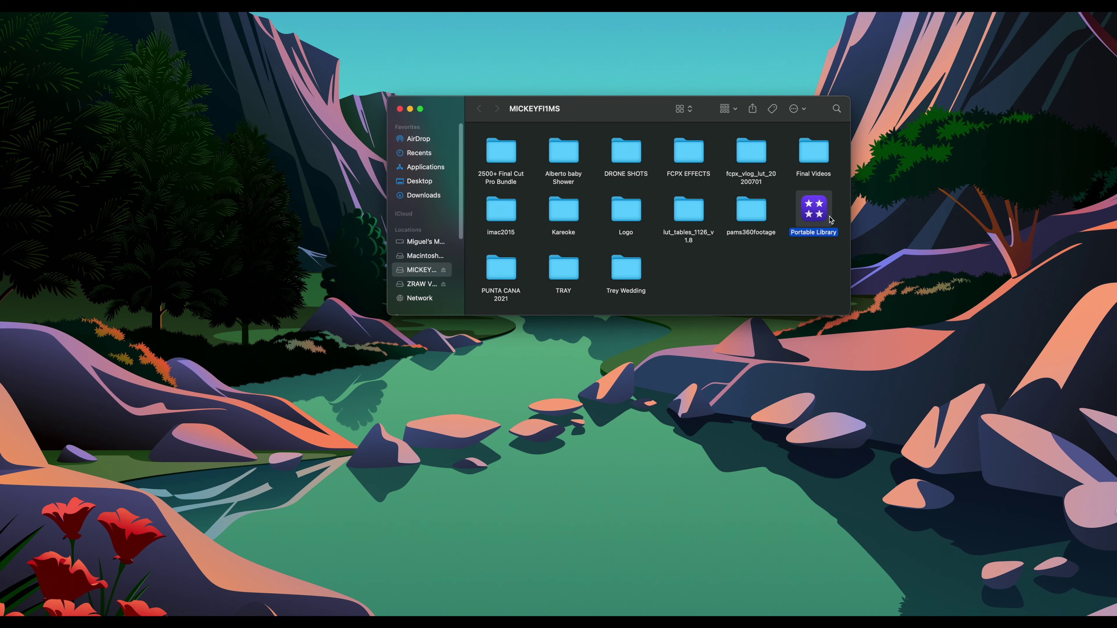
pyautogui.doubleClick(814, 209)
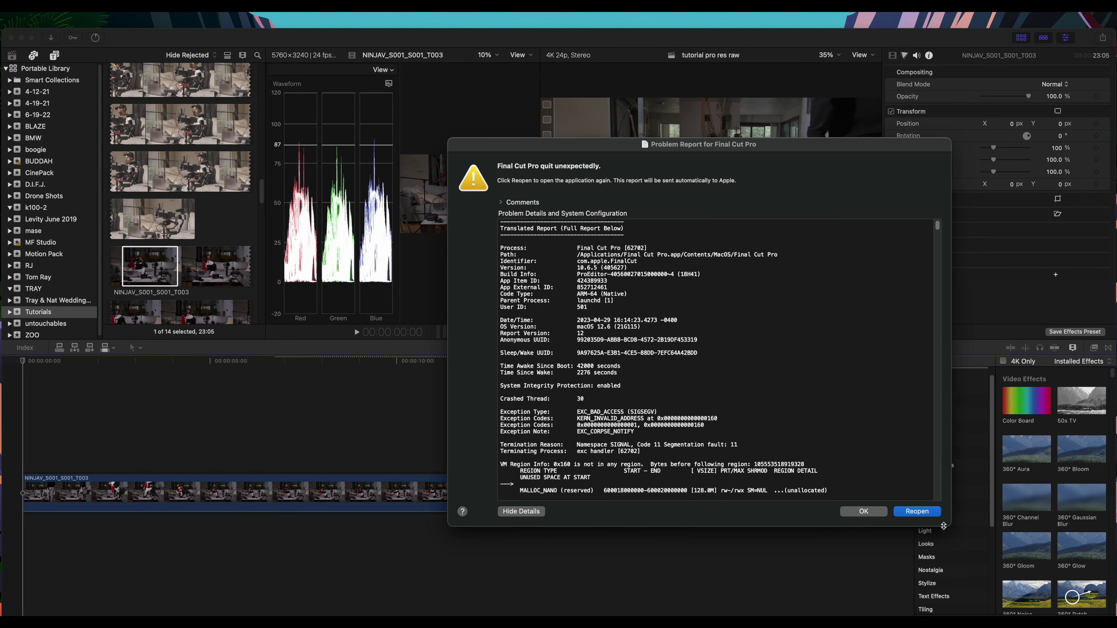
pyautogui.click(873, 511)
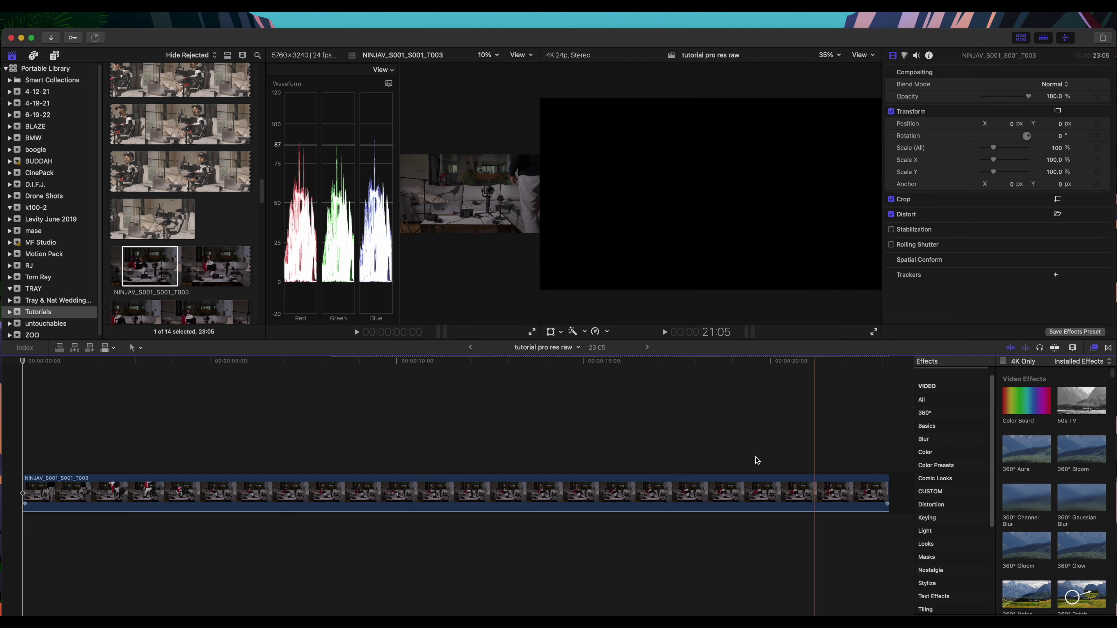
# Select the timeline clip with the playhead at about 14:15 and examine its RAW conversion, Camera LUT and color correction settings
pyautogui.click(386, 367)
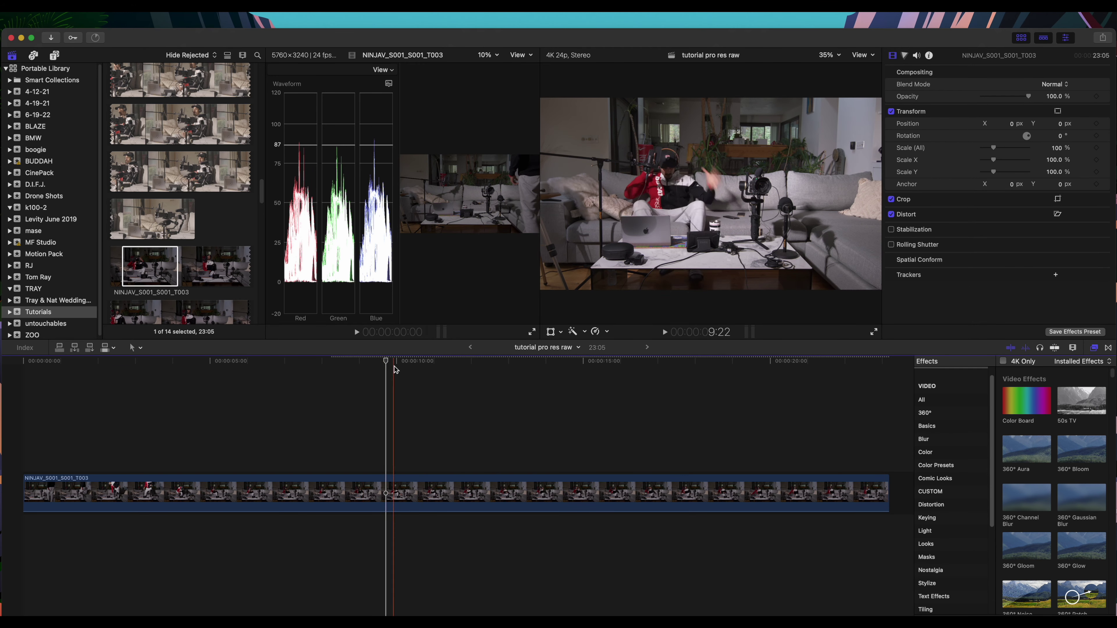
pyautogui.click(429, 372)
pyautogui.click(533, 374)
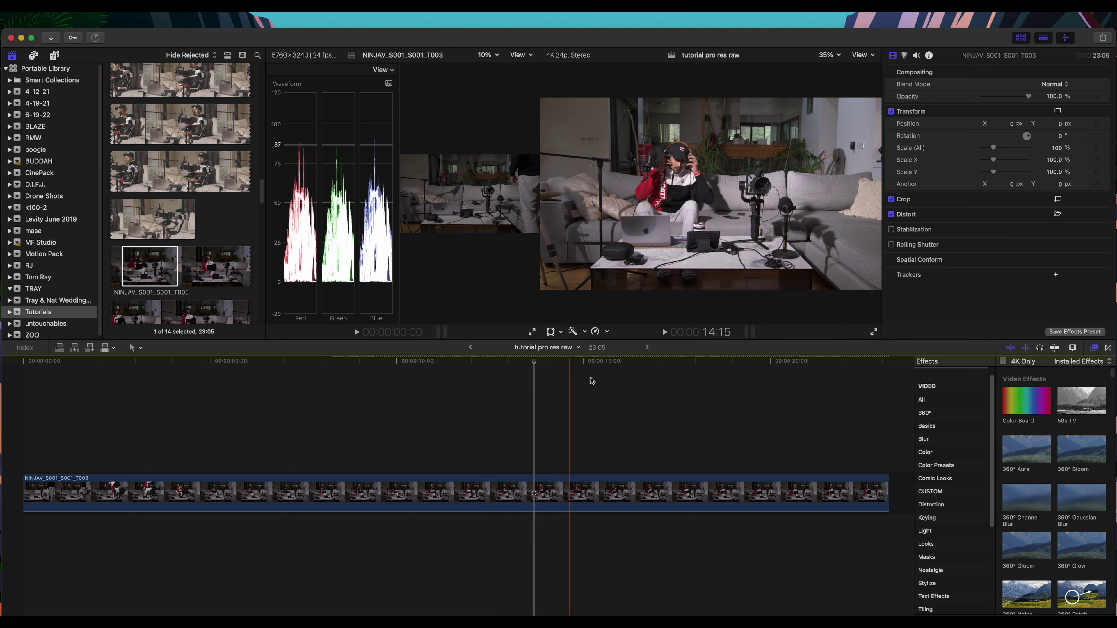
pyautogui.click(712, 493)
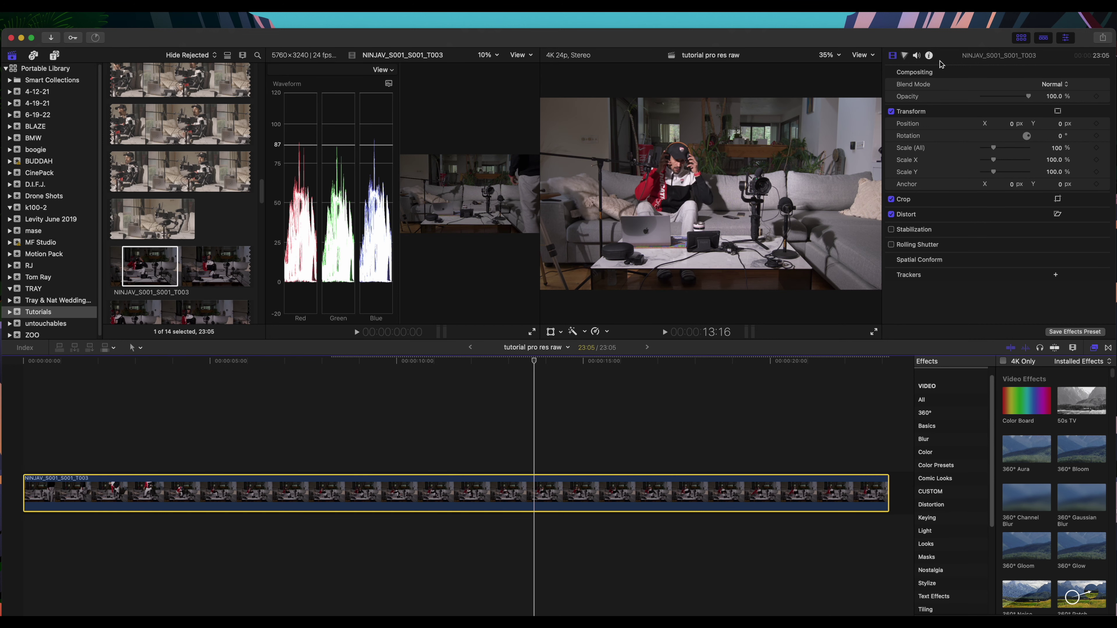
pyautogui.click(928, 55)
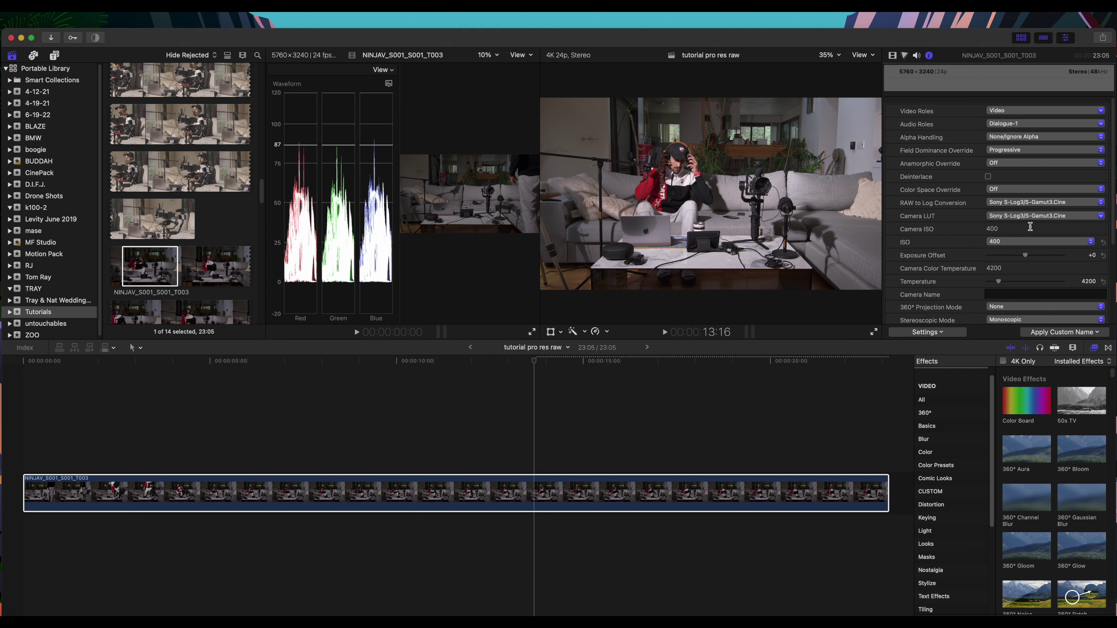
pyautogui.doubleClick(1035, 407)
pyautogui.click(904, 56)
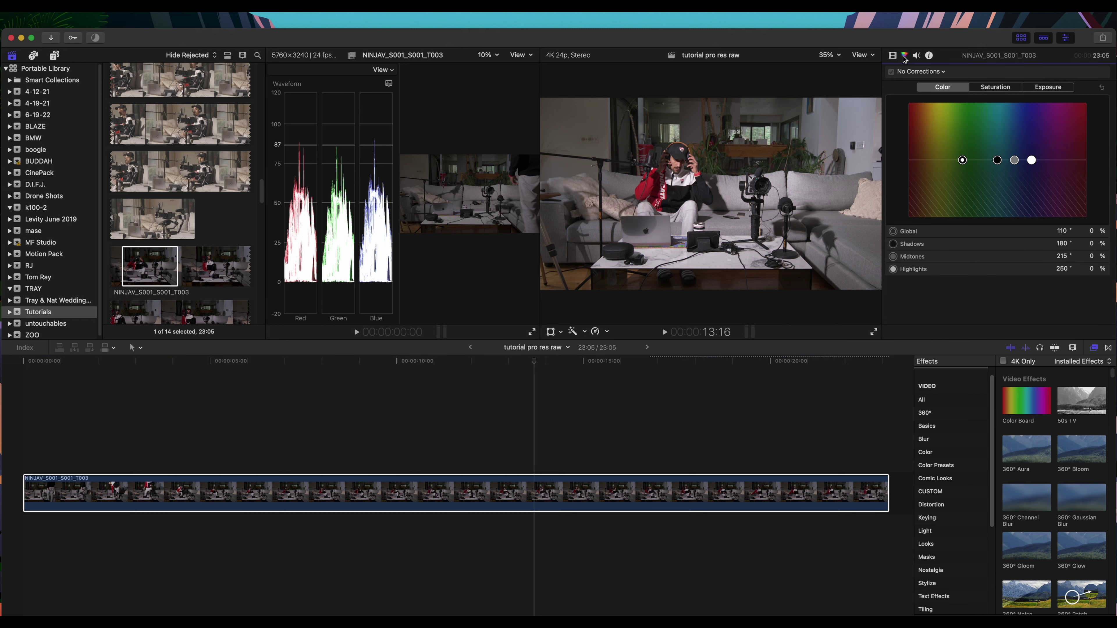
pyautogui.click(961, 160)
pyautogui.click(892, 56)
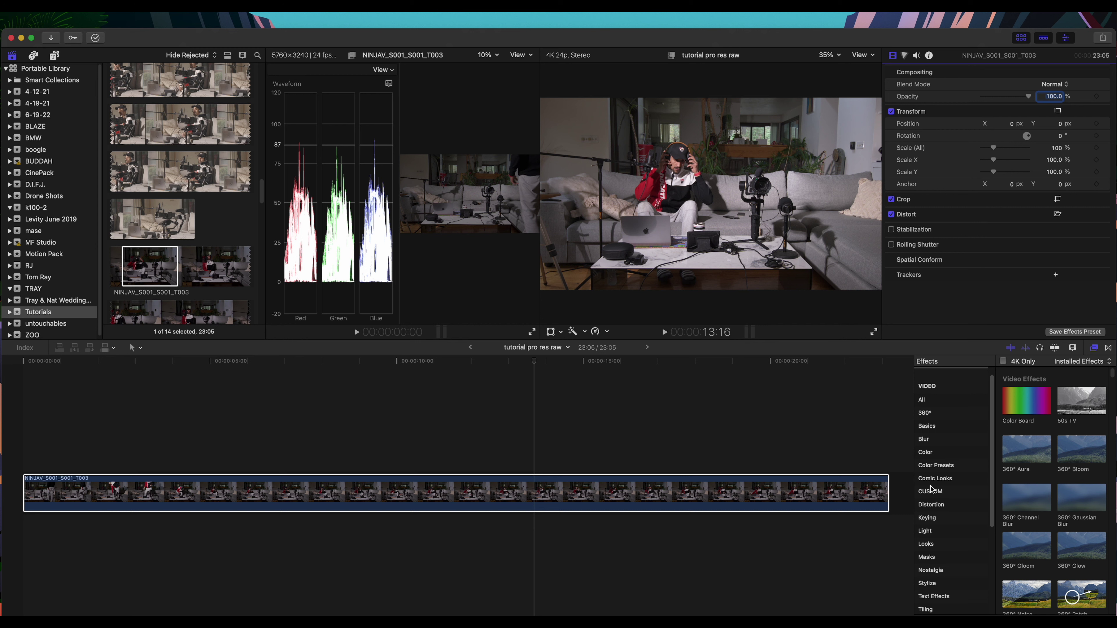
# Reopen Final Cut Pro from the problem report and apply the custom preset Effects Preset bs video to the timeline clip
pyautogui.click(943, 496)
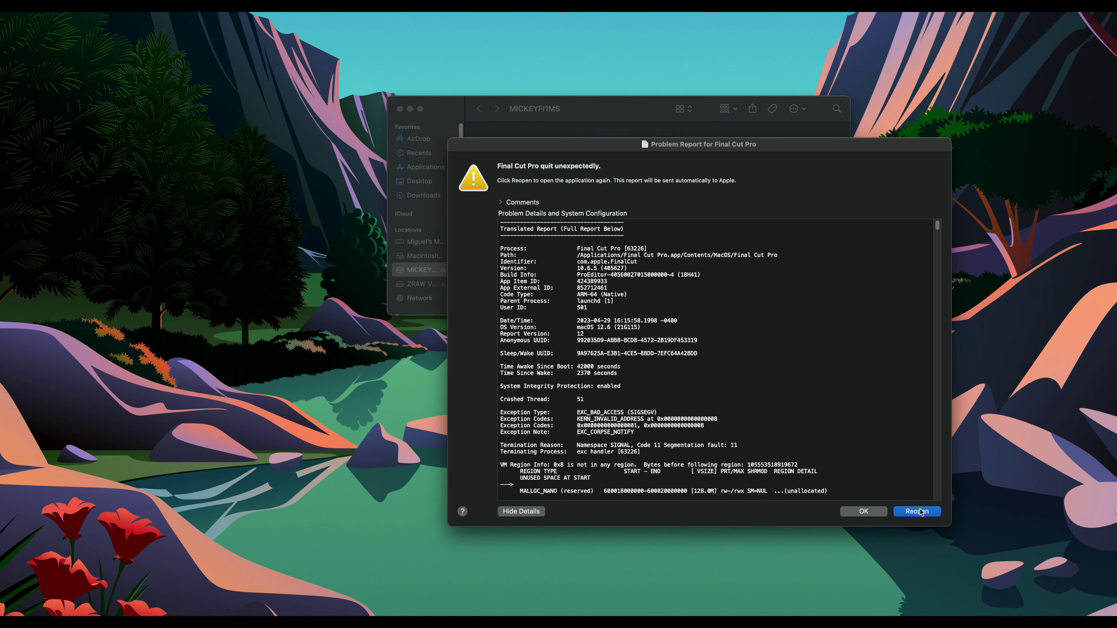
pyautogui.click(921, 511)
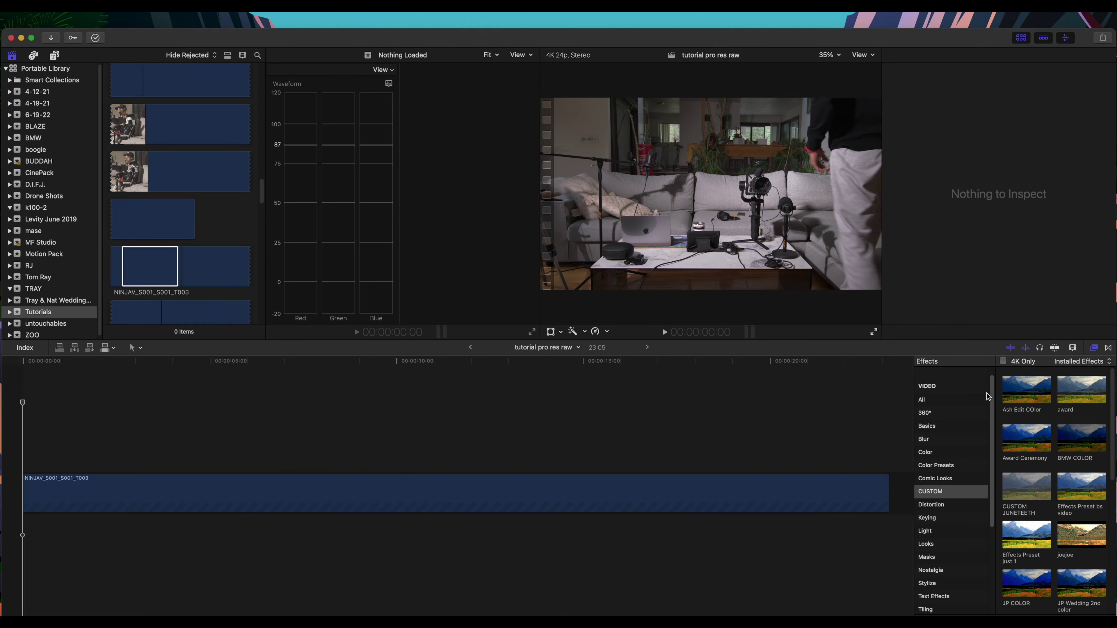
pyautogui.click(849, 496)
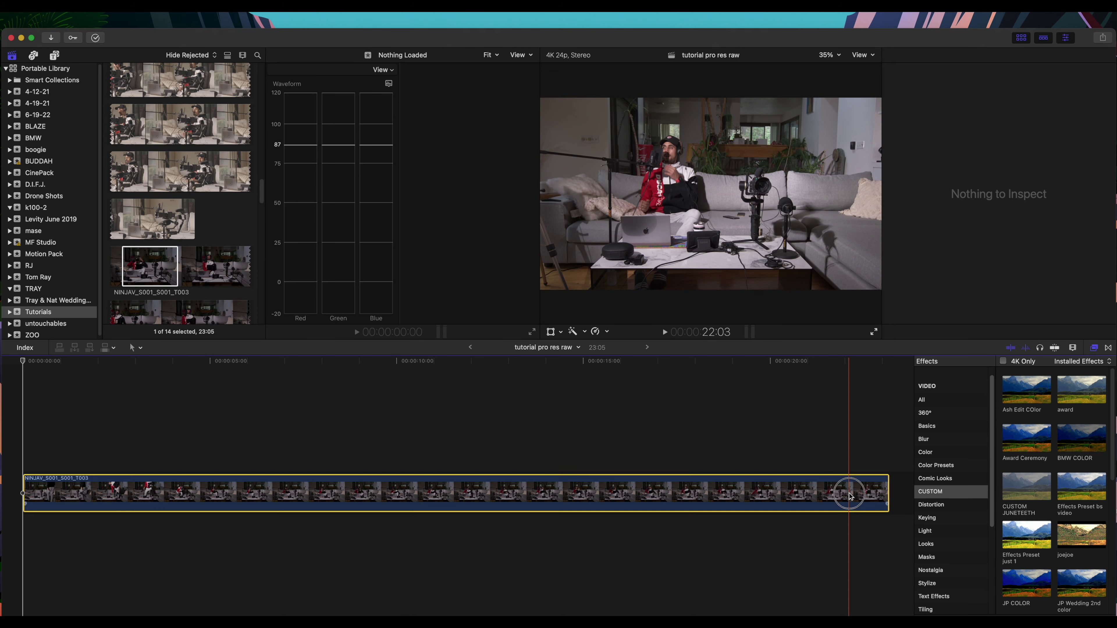
pyautogui.moveTo(1071, 489); pyautogui.dragTo(798, 495)
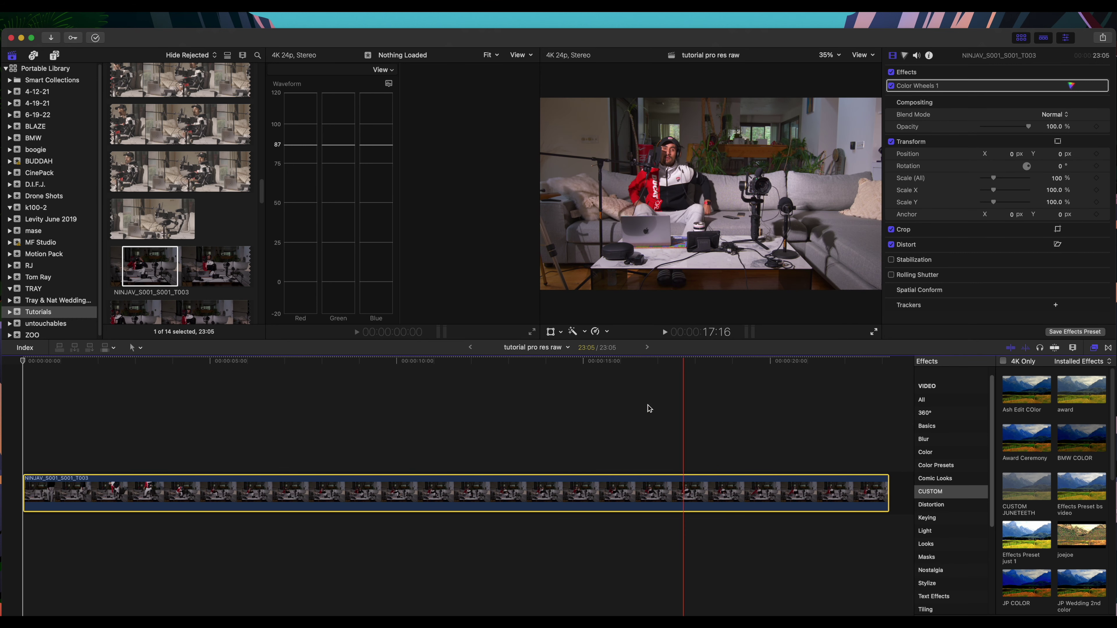
# Examine the clip's RAW and LUT settings at about 14:22, its applied effects and the Color Wheels 1 correction
pyautogui.click(580, 434)
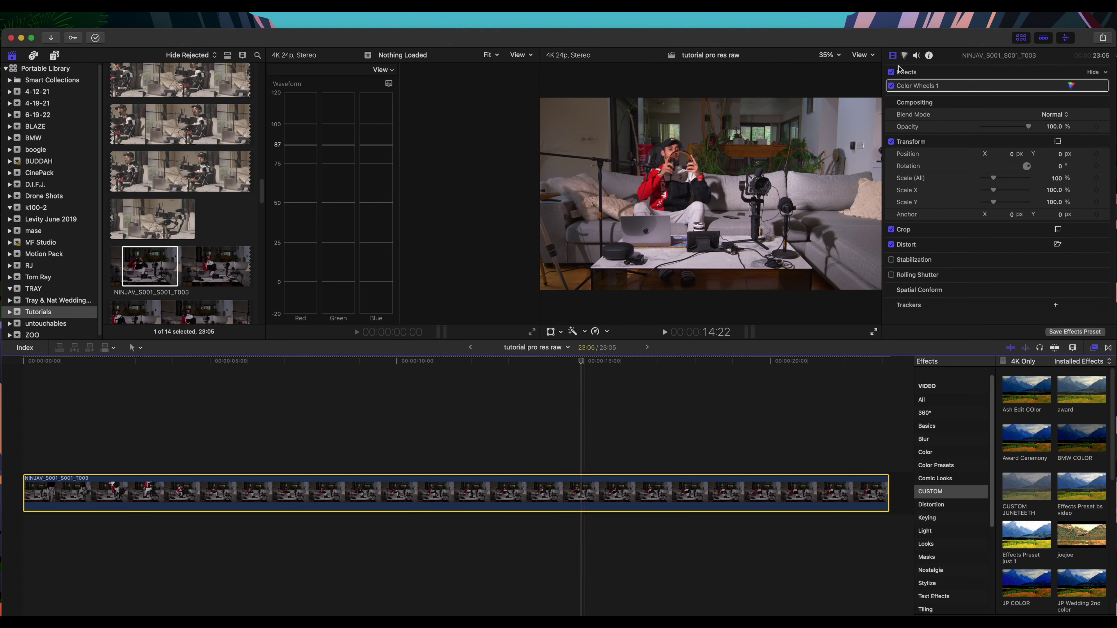
pyautogui.click(929, 55)
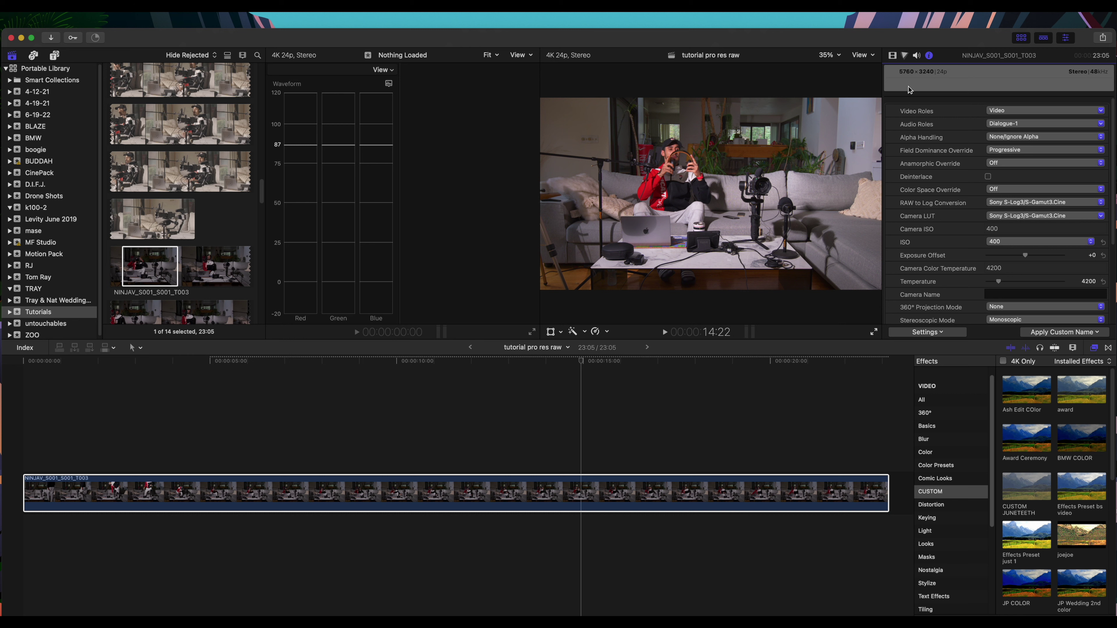
pyautogui.click(892, 60)
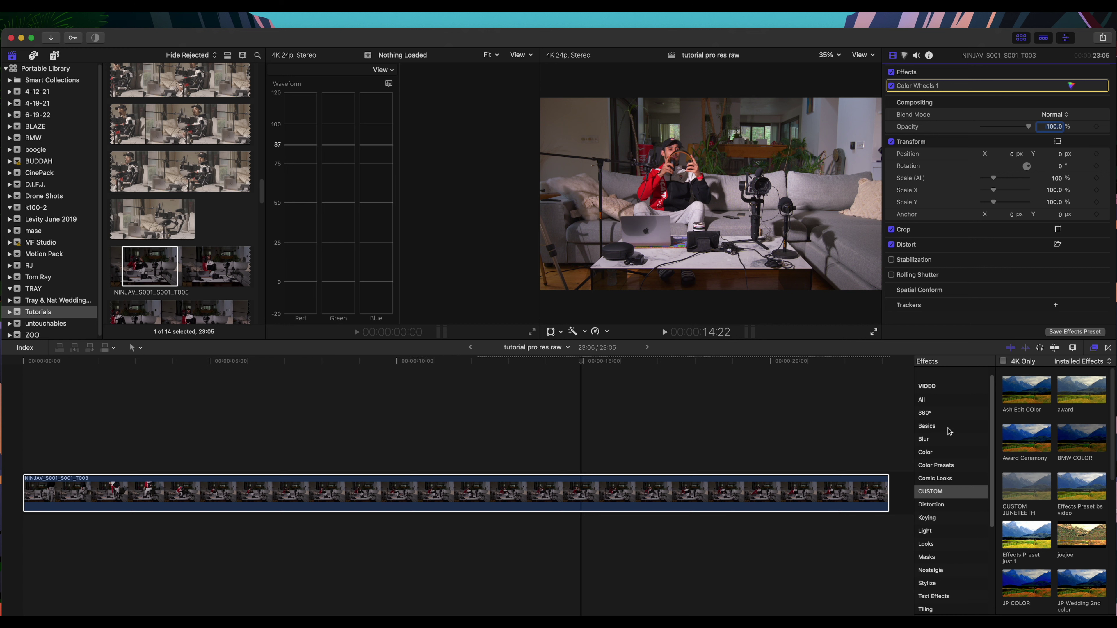
pyautogui.press('Return')
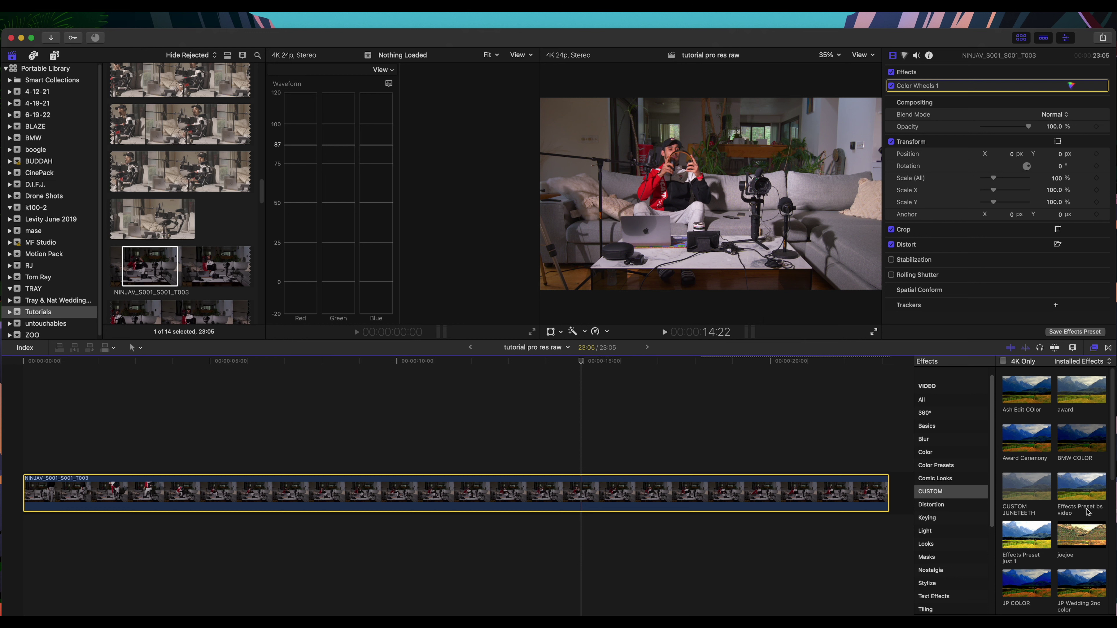
pyautogui.click(948, 400)
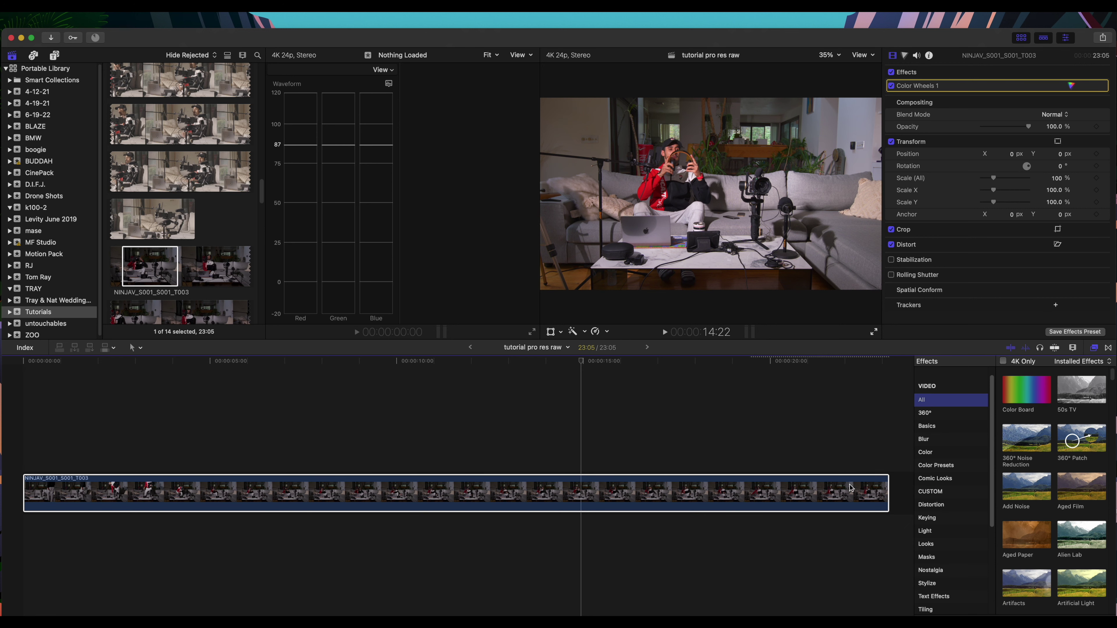
pyautogui.click(904, 56)
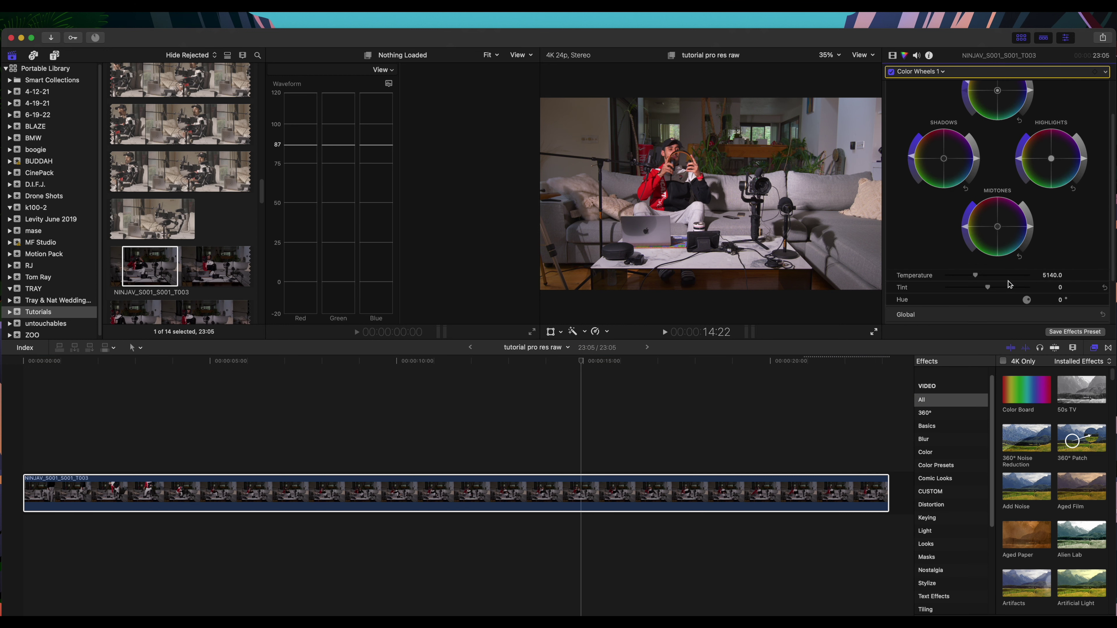
pyautogui.click(1104, 72)
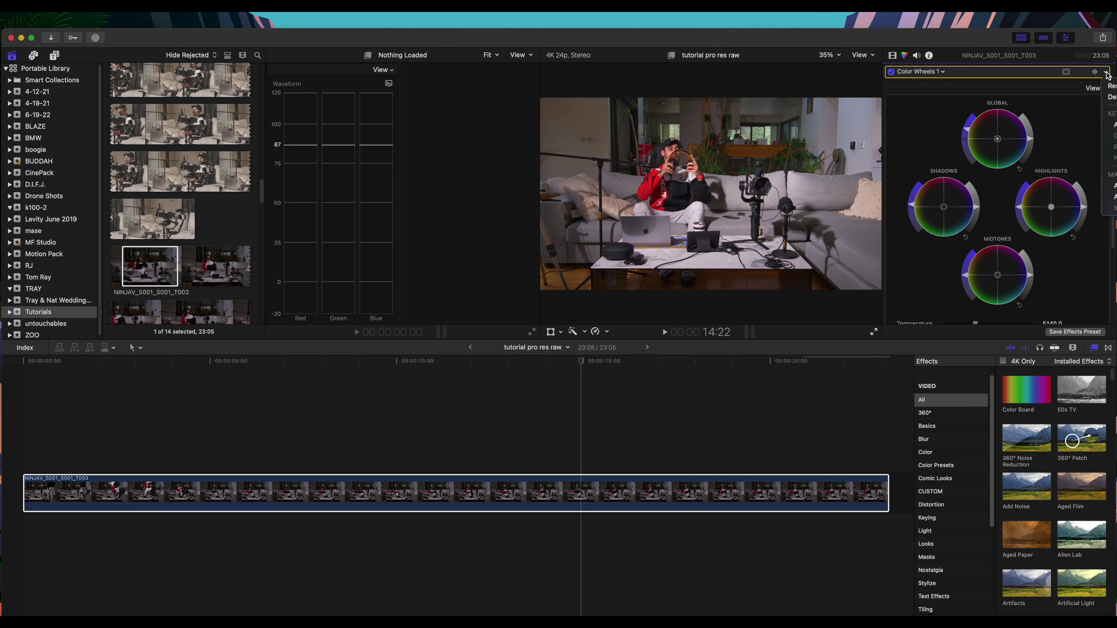
pyautogui.click(1021, 74)
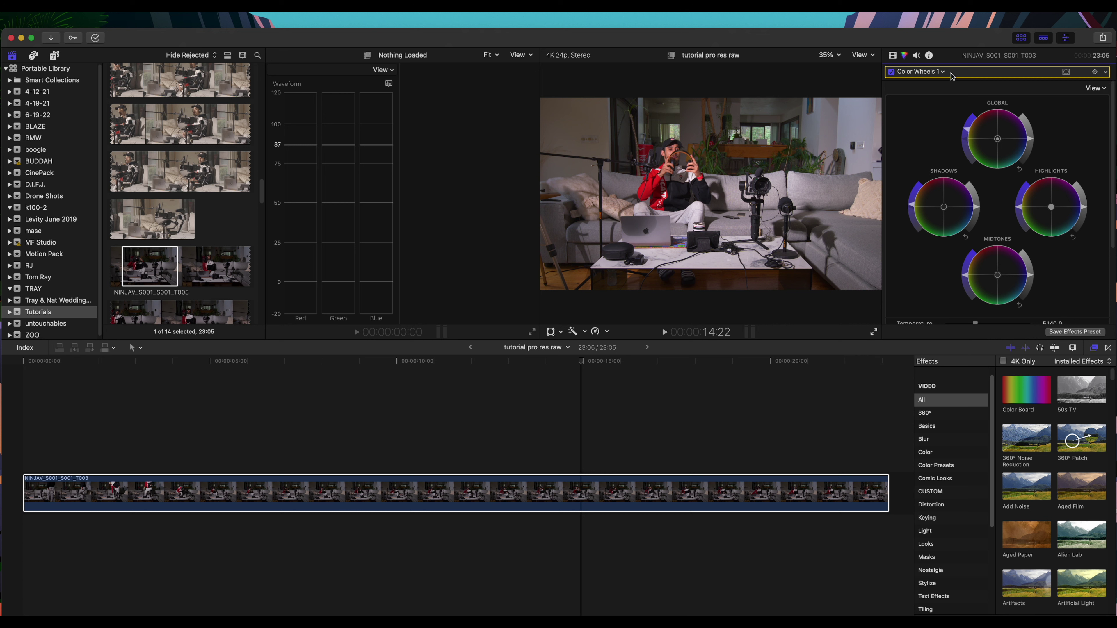
pyautogui.click(942, 72)
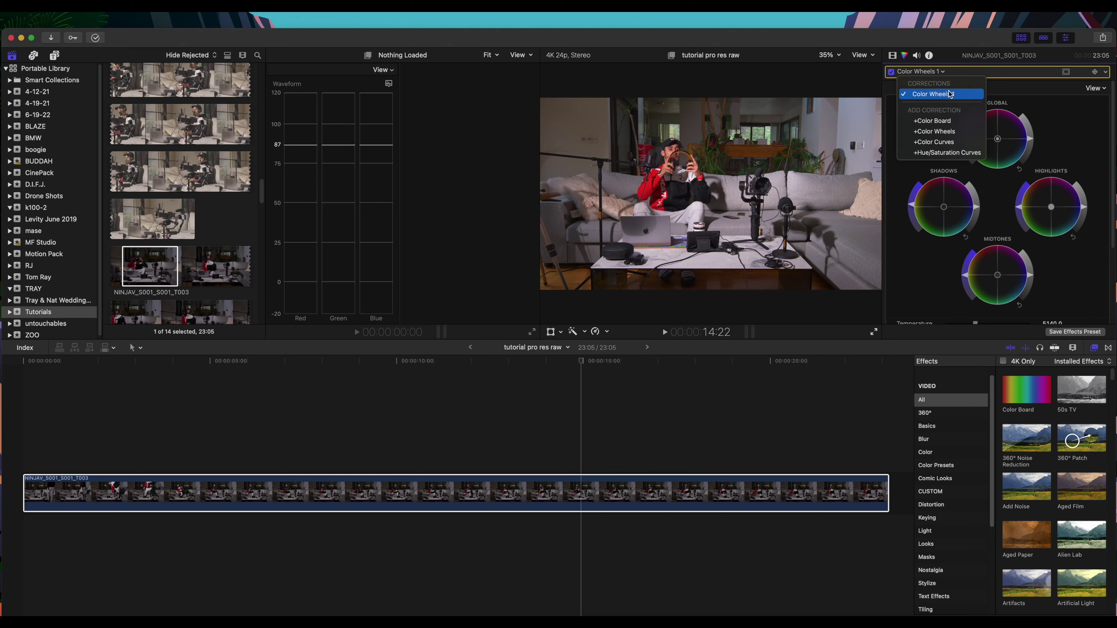
pyautogui.click(974, 97)
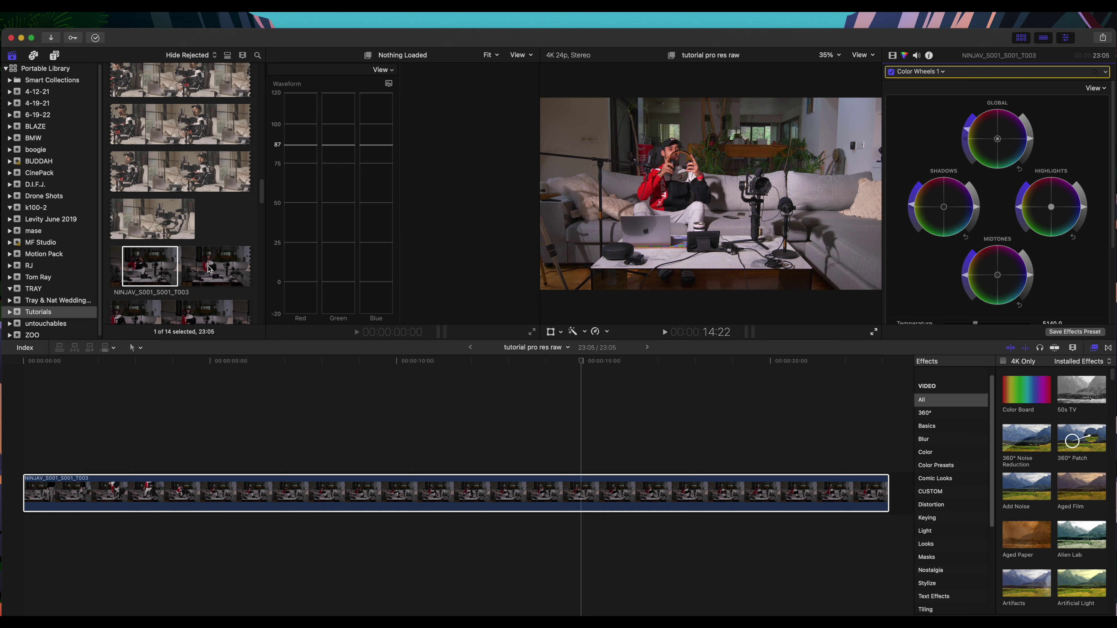
# Find the HDR Tools effect, apply it to the timeline clip and set its mode to PQ to Rec. 709 SDR
pyautogui.click(577, 360)
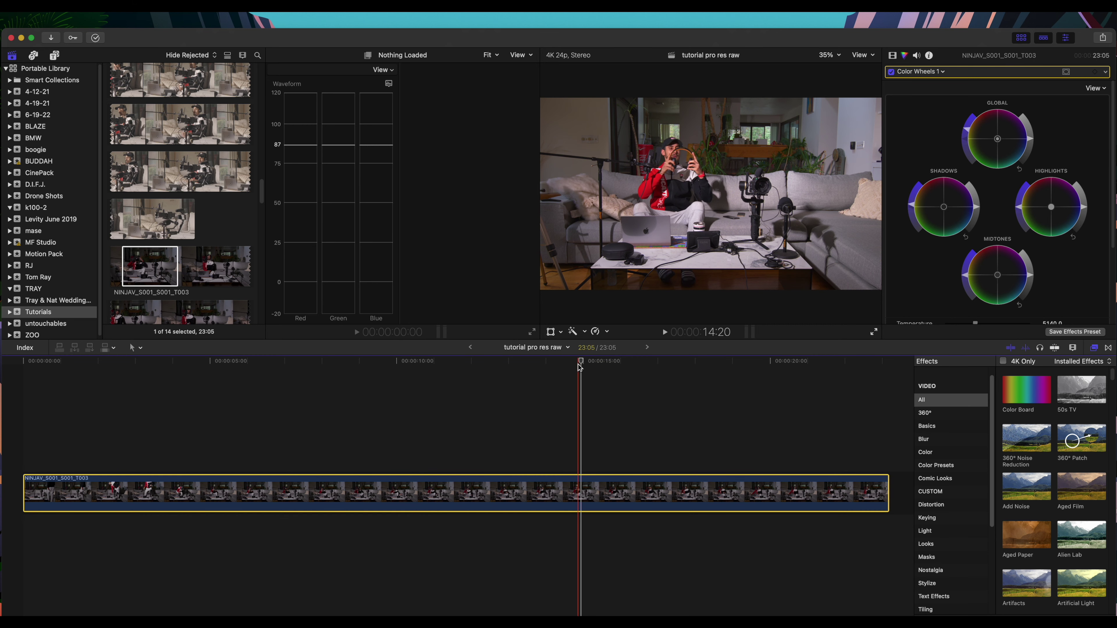
pyautogui.moveTo(581, 360); pyautogui.dragTo(619, 367)
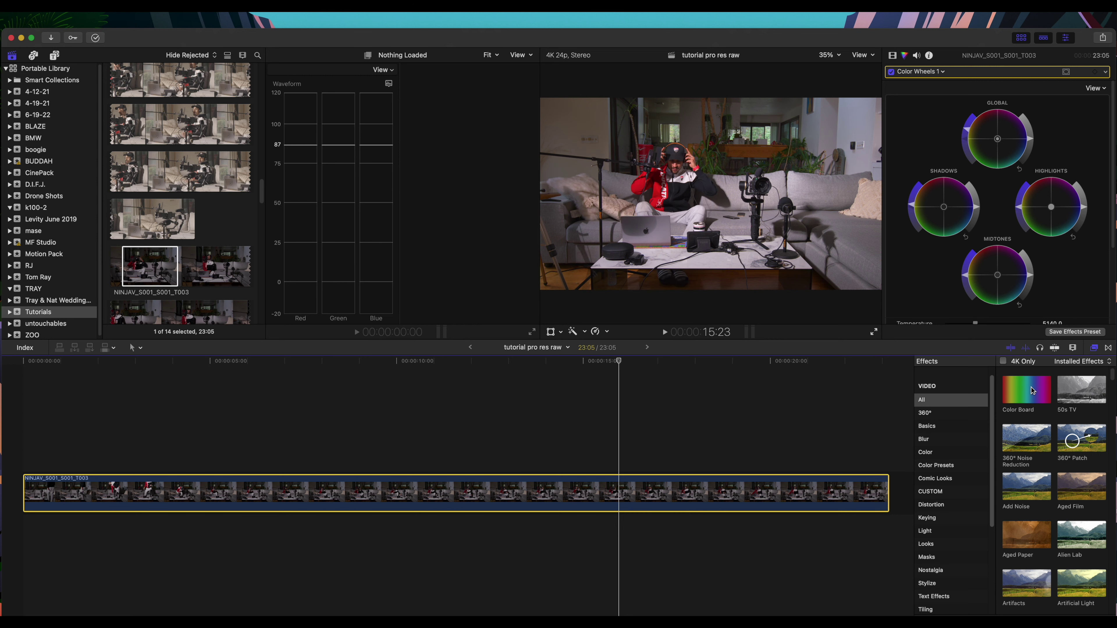
pyautogui.scroll(2, 943, 387)
pyautogui.click(927, 373)
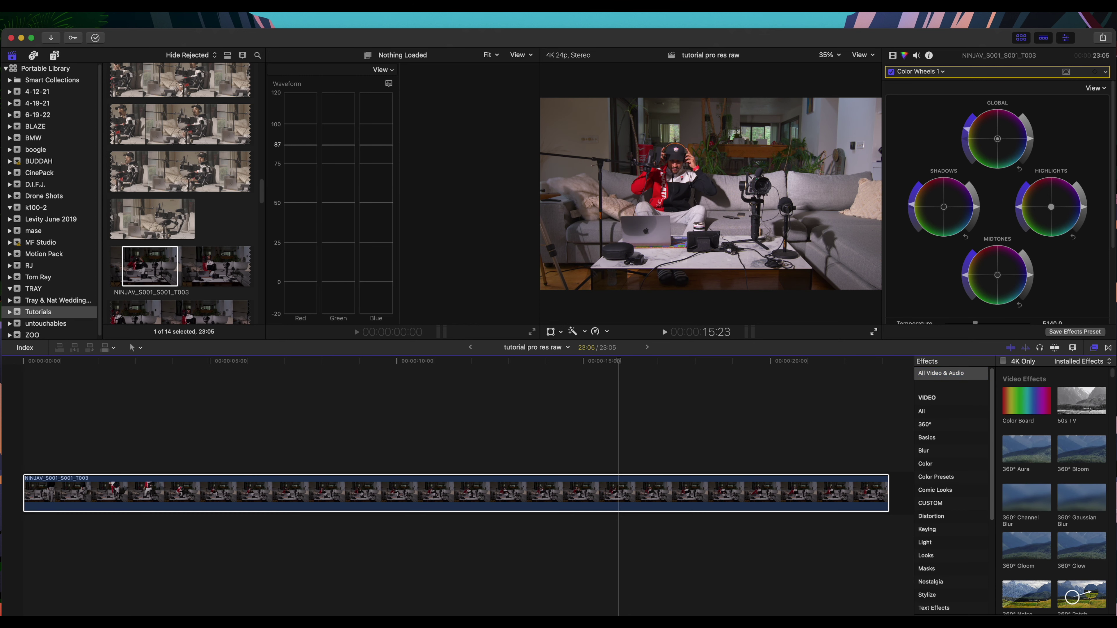
pyautogui.write('hdr')
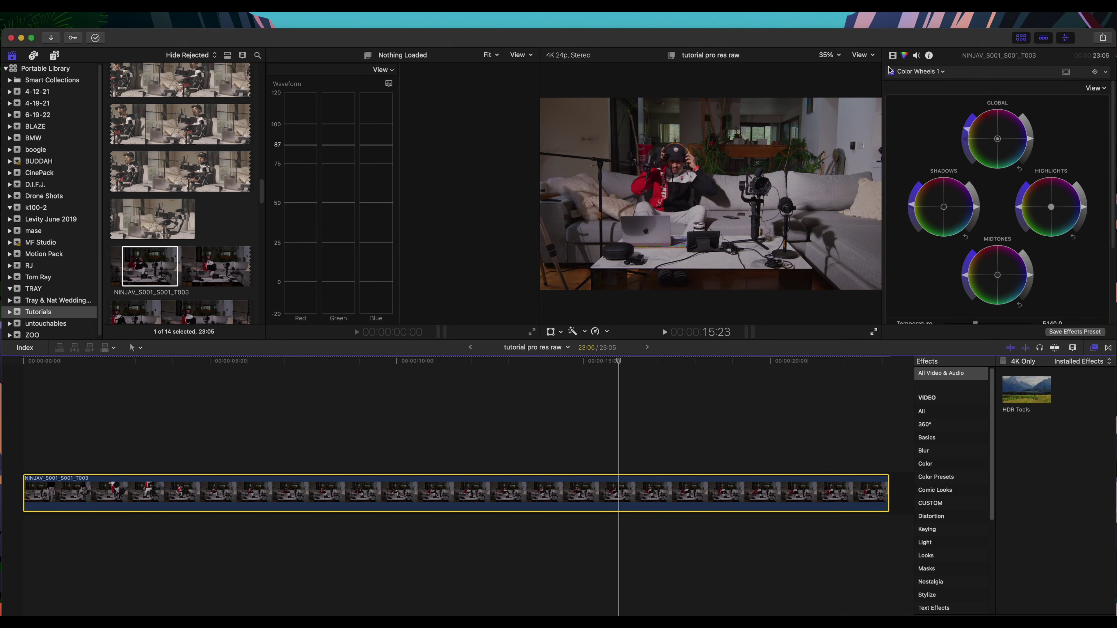
pyautogui.click(892, 56)
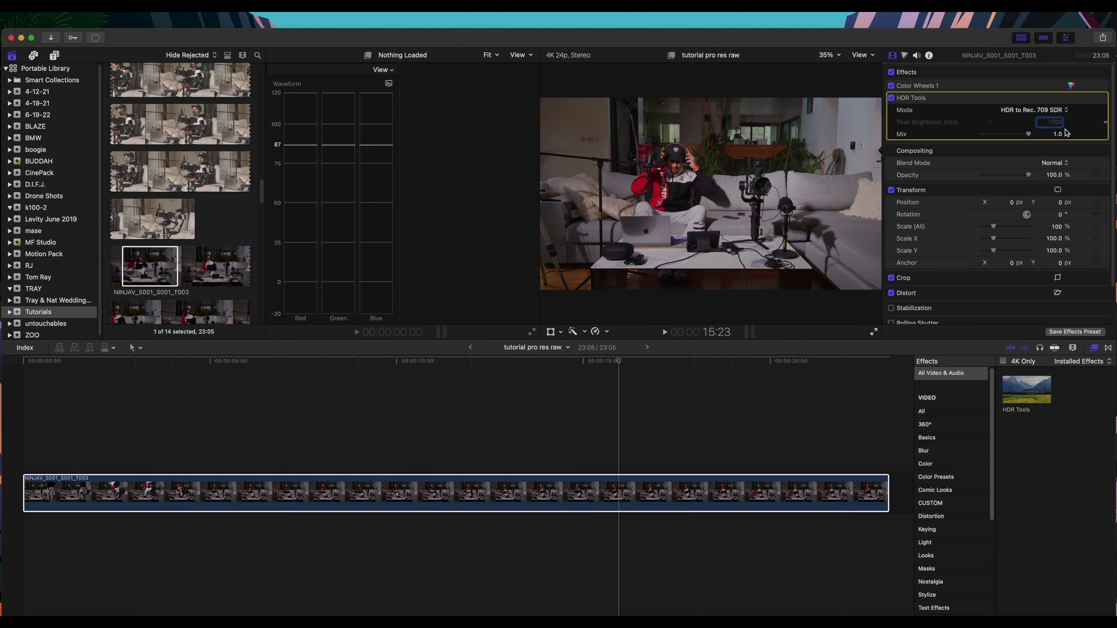
pyautogui.click(1022, 111)
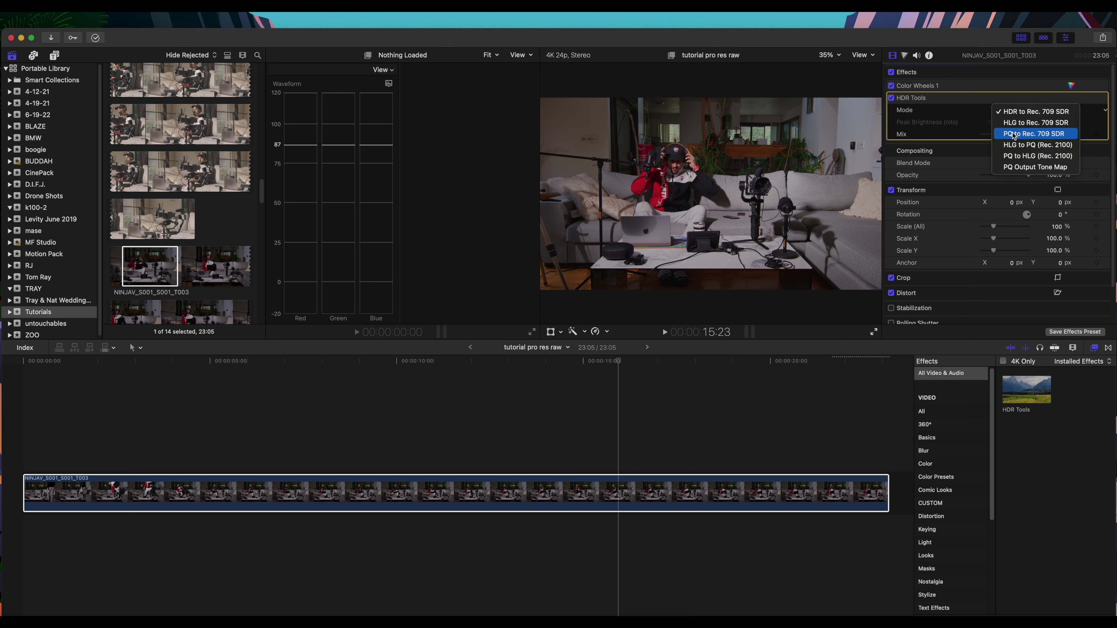
pyautogui.click(1013, 136)
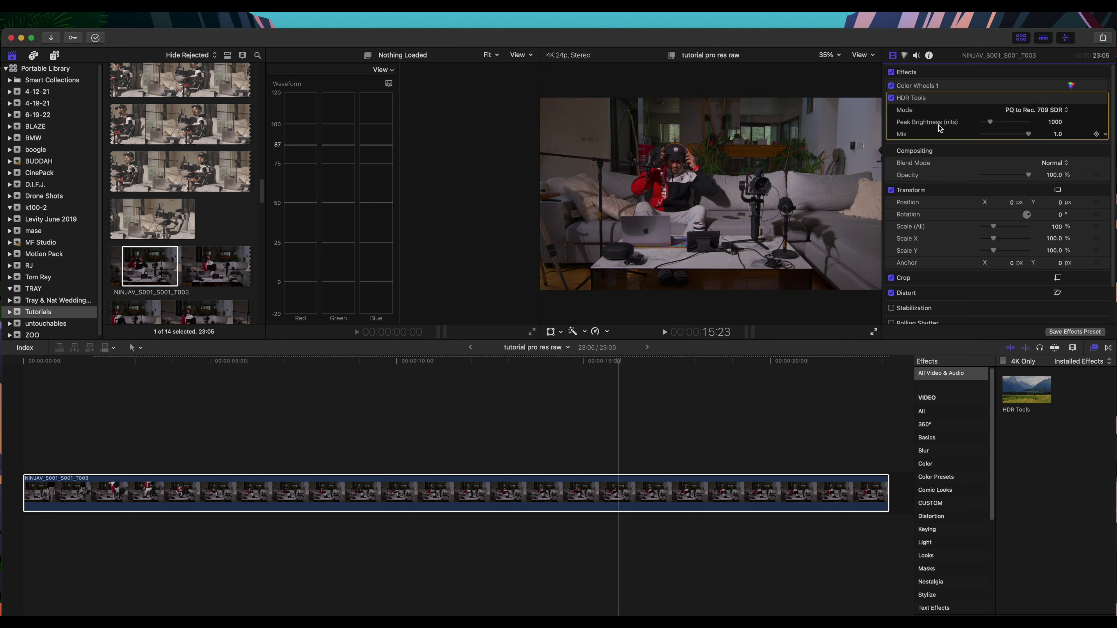
pyautogui.moveTo(618, 361); pyautogui.dragTo(766, 345)
pyautogui.press('space')
pyautogui.press('e')
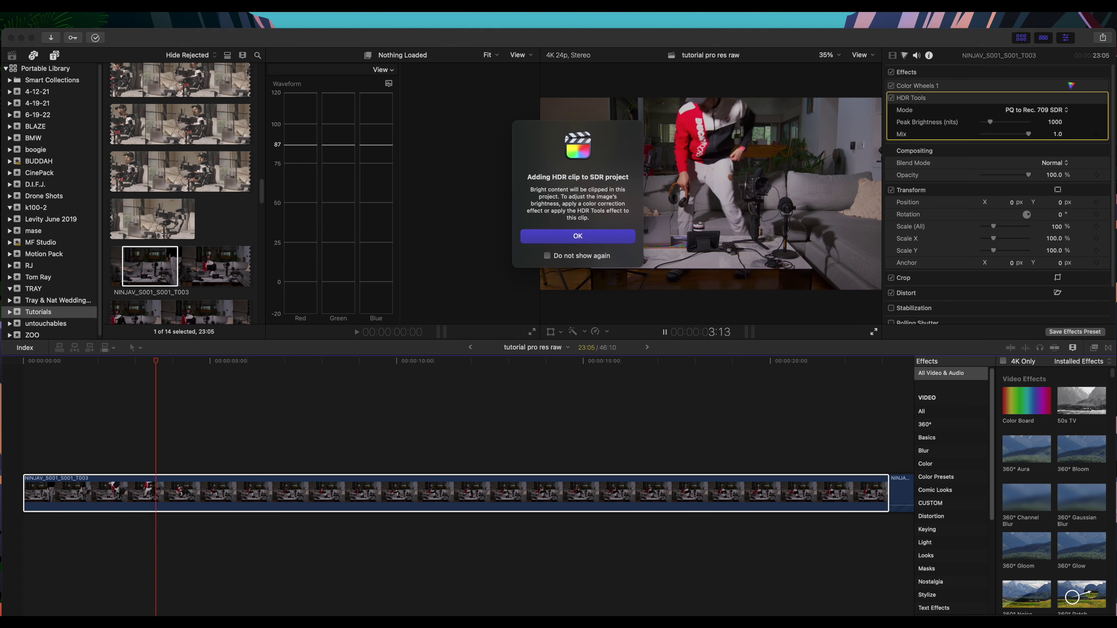
pyautogui.click(577, 236)
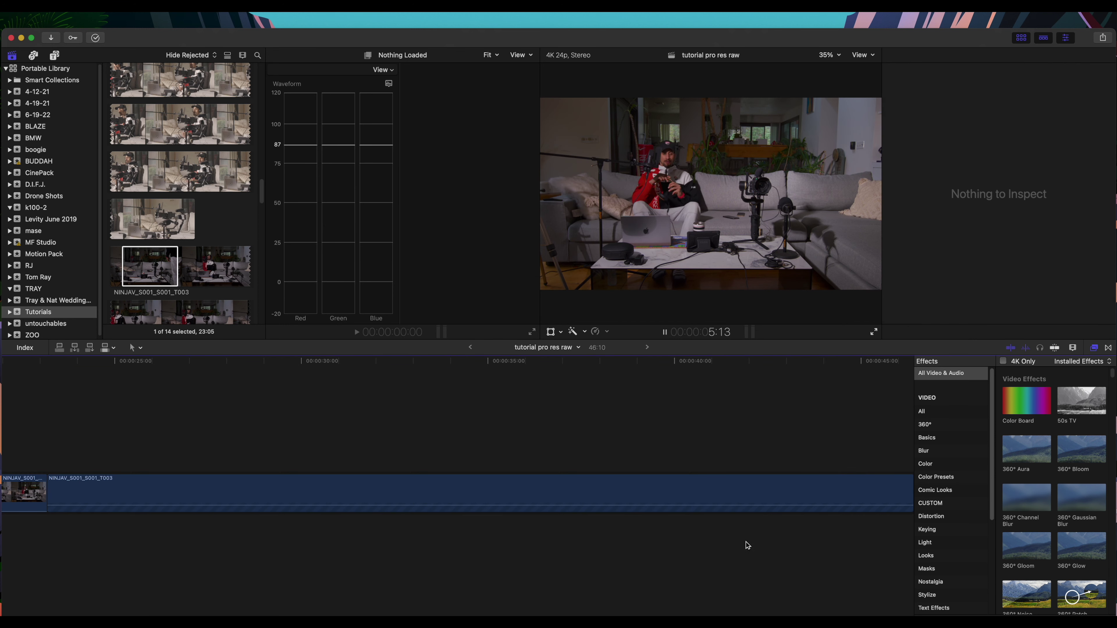
pyautogui.press('space')
pyautogui.click(42, 5)
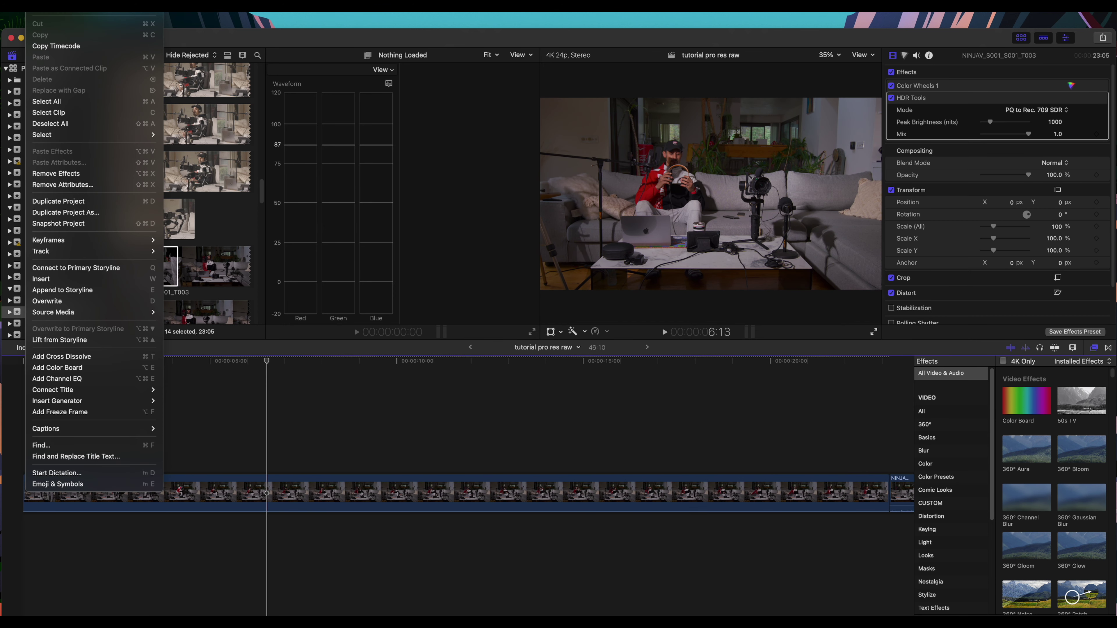
# Search all video effects for letterbox and apply the Letterbox effect to the timeline clip
pyautogui.click(609, 493)
pyautogui.write('letterbox')
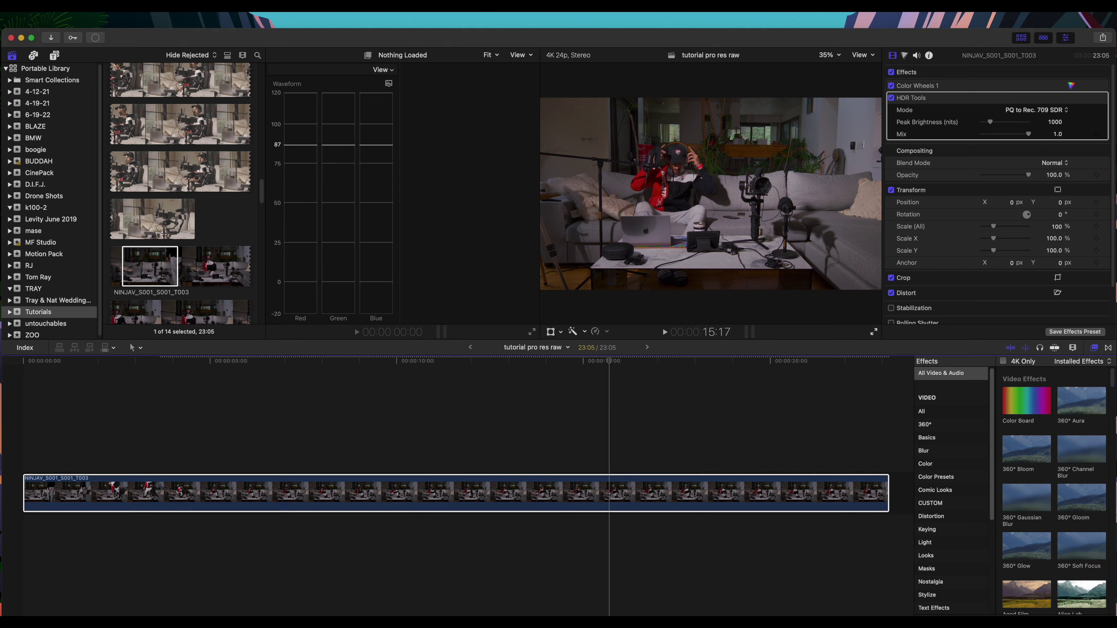
pyautogui.click(1038, 398)
pyautogui.moveTo(1039, 398); pyautogui.dragTo(711, 491)
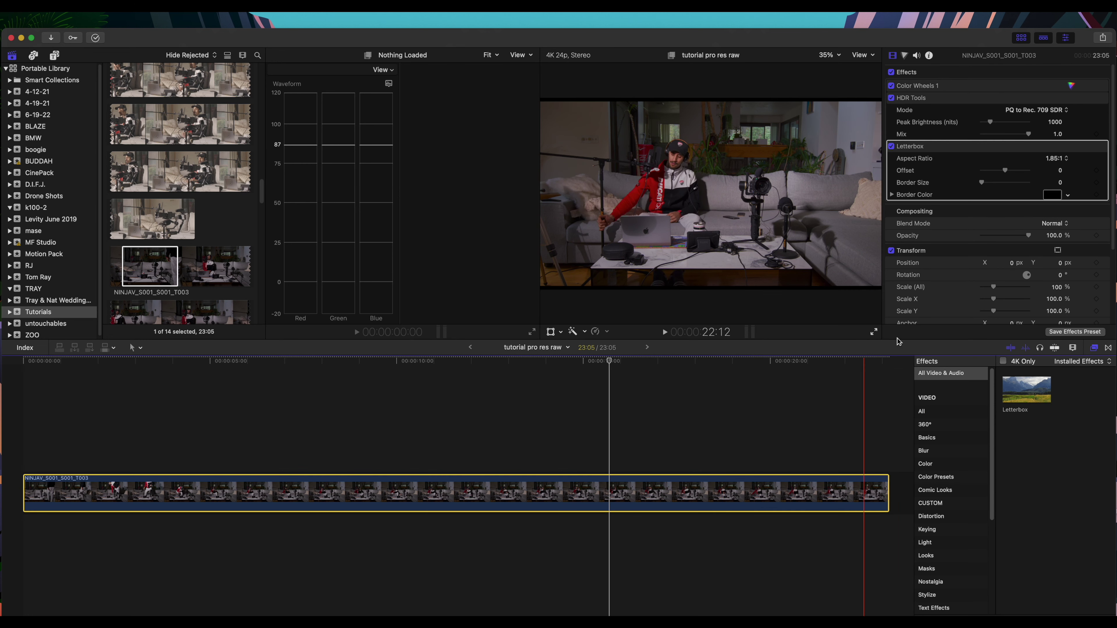